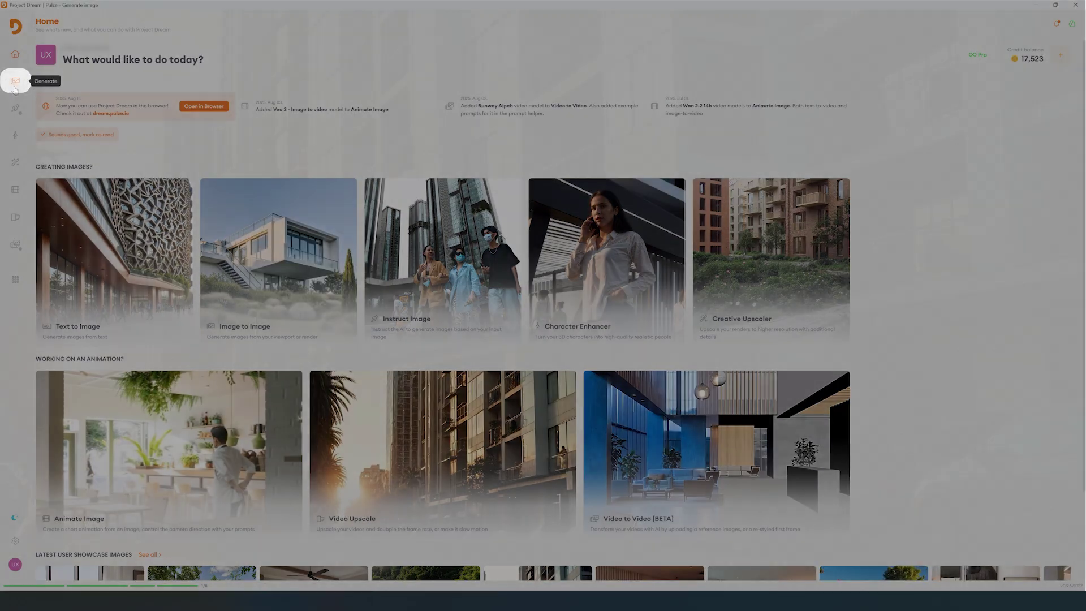
Go to the Text to Image generator from the Generate sidebar icon
click(13, 84)
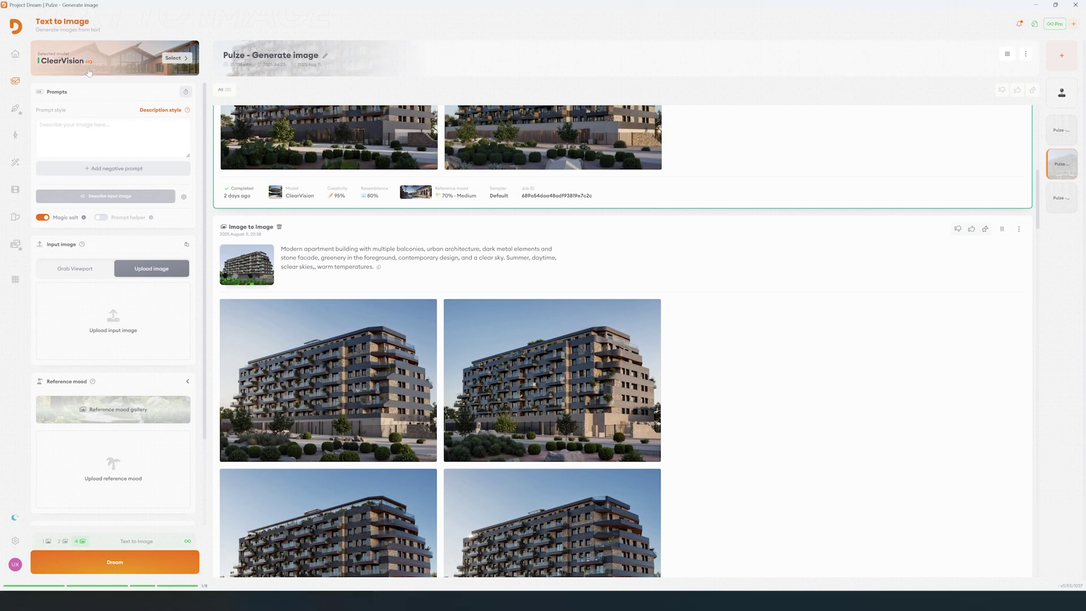
Choose the ClearVision model, add a base input image, and detect the running 3ds Max scene
click(89, 72)
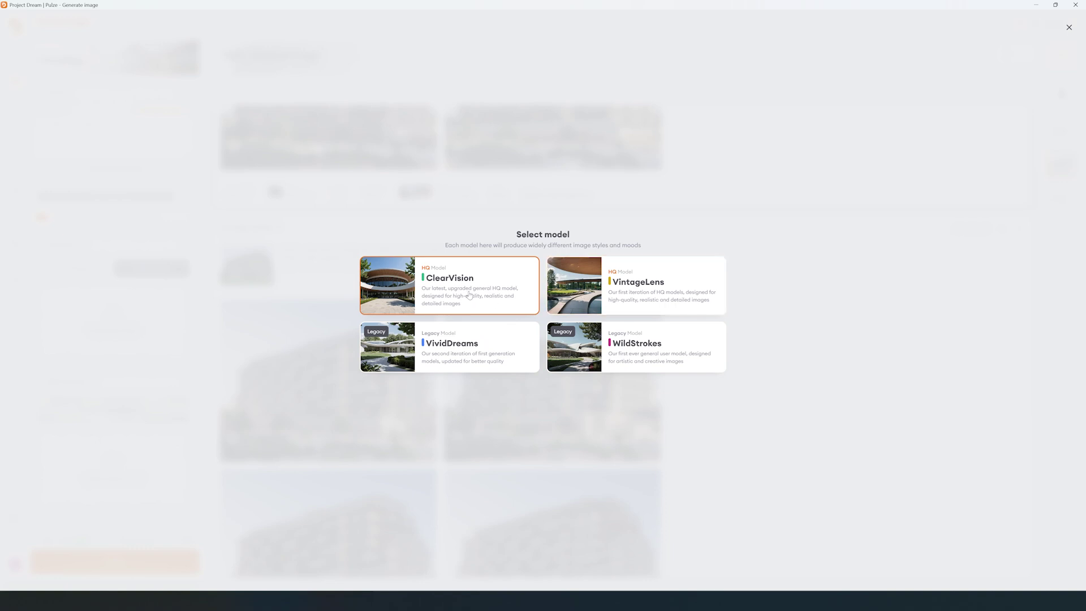
click(470, 294)
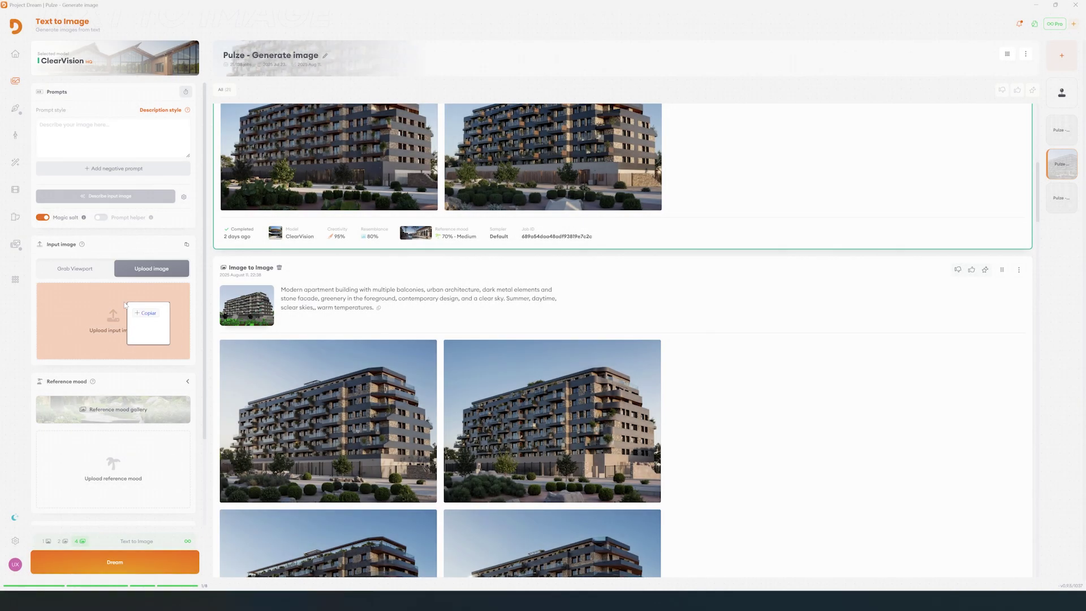
drag(145, 311, 131, 318)
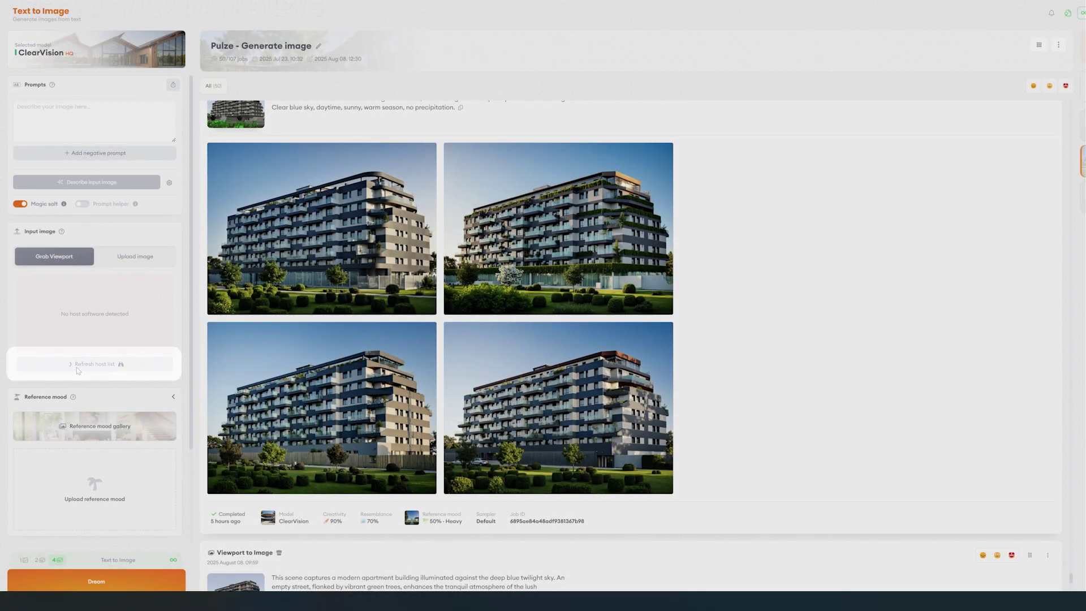
click(77, 368)
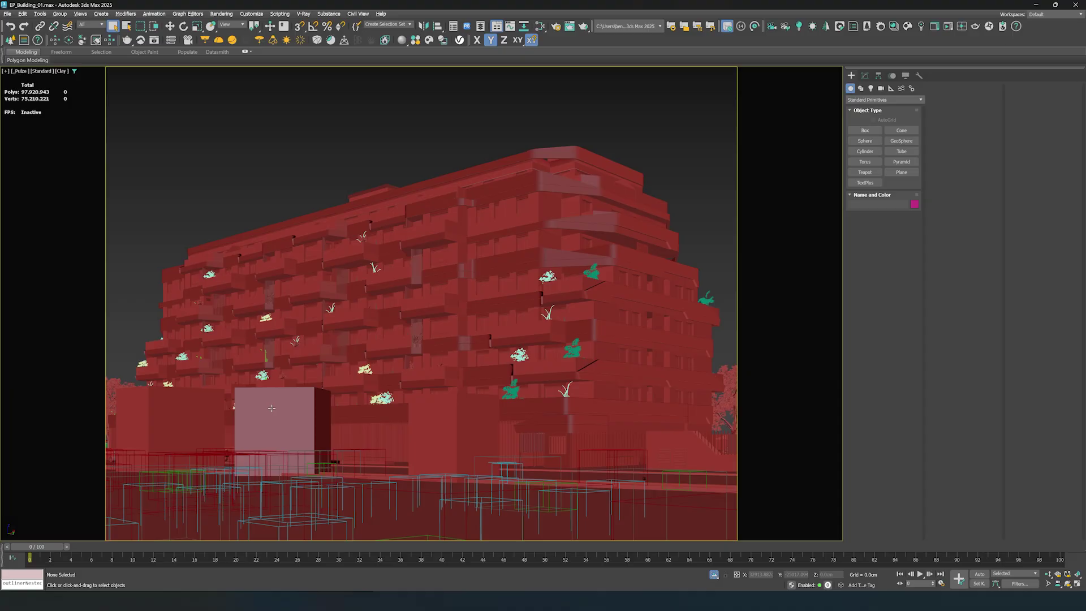
Set the foreground VRayProxy vegetation boxes to whole-mesh preview
click(273, 411)
click(865, 75)
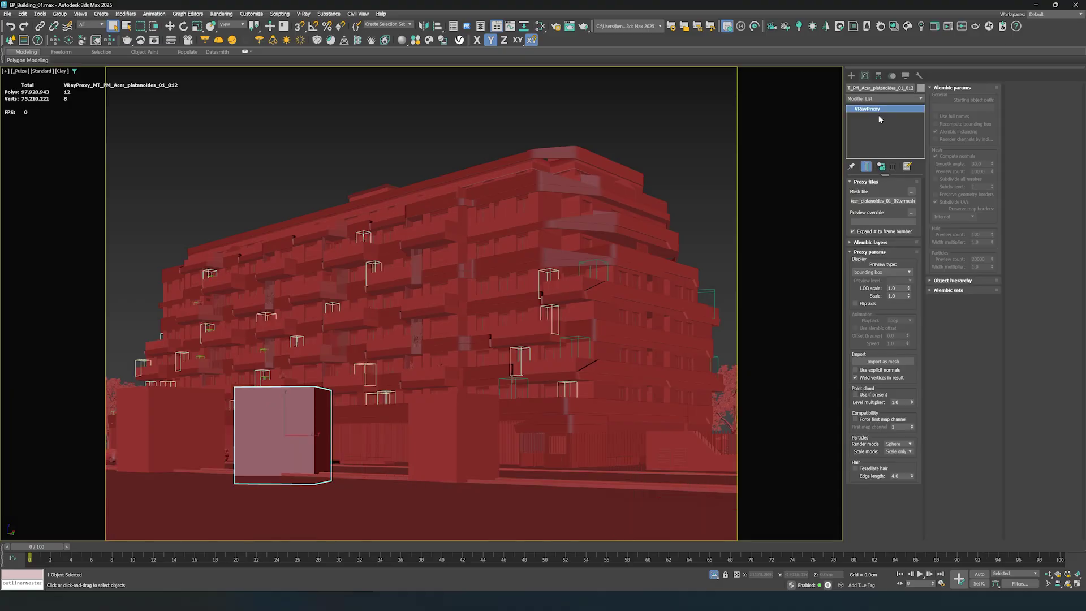
click(883, 273)
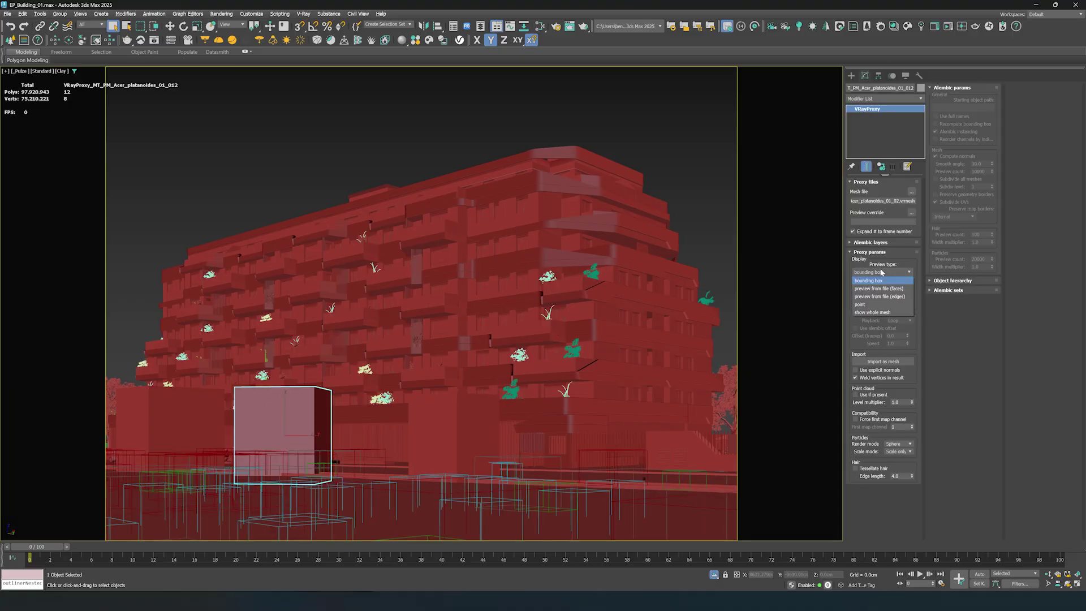
click(883, 271)
click(450, 439)
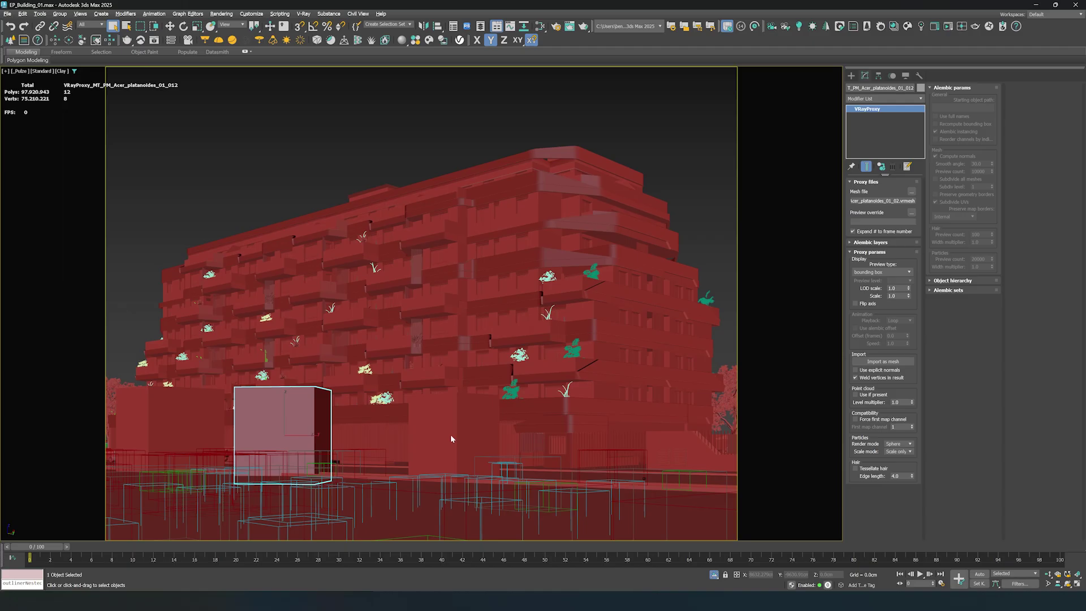
click(451, 438)
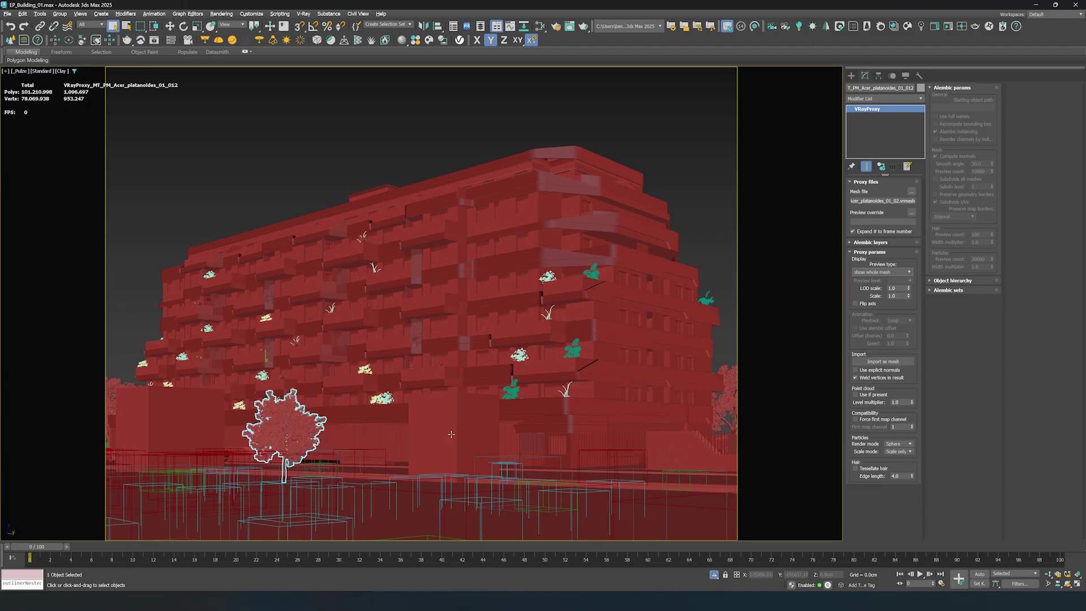
click(883, 272)
click(829, 340)
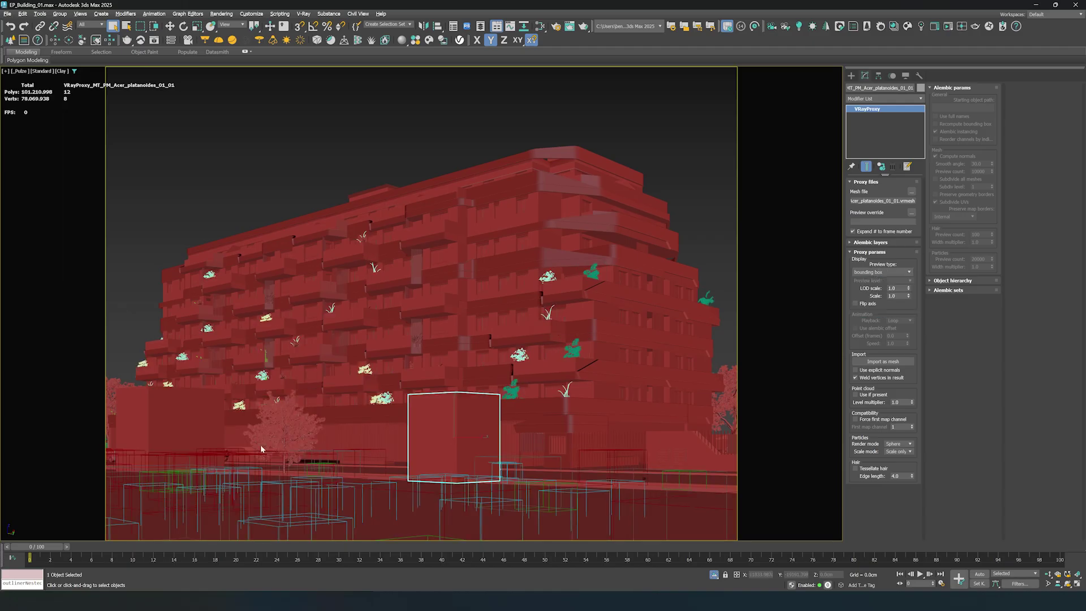
click(199, 428)
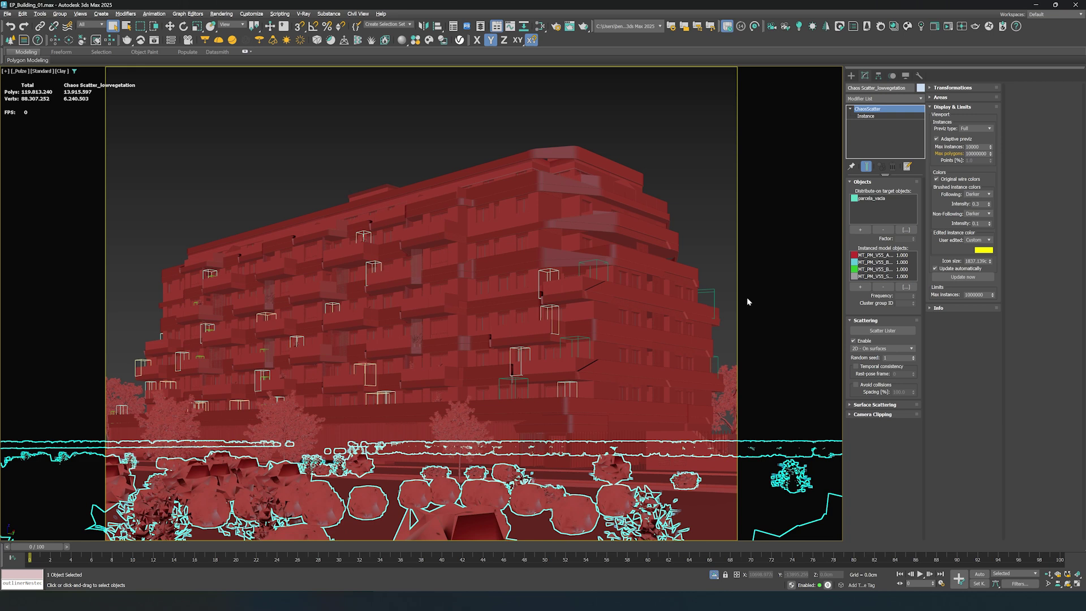
click(726, 268)
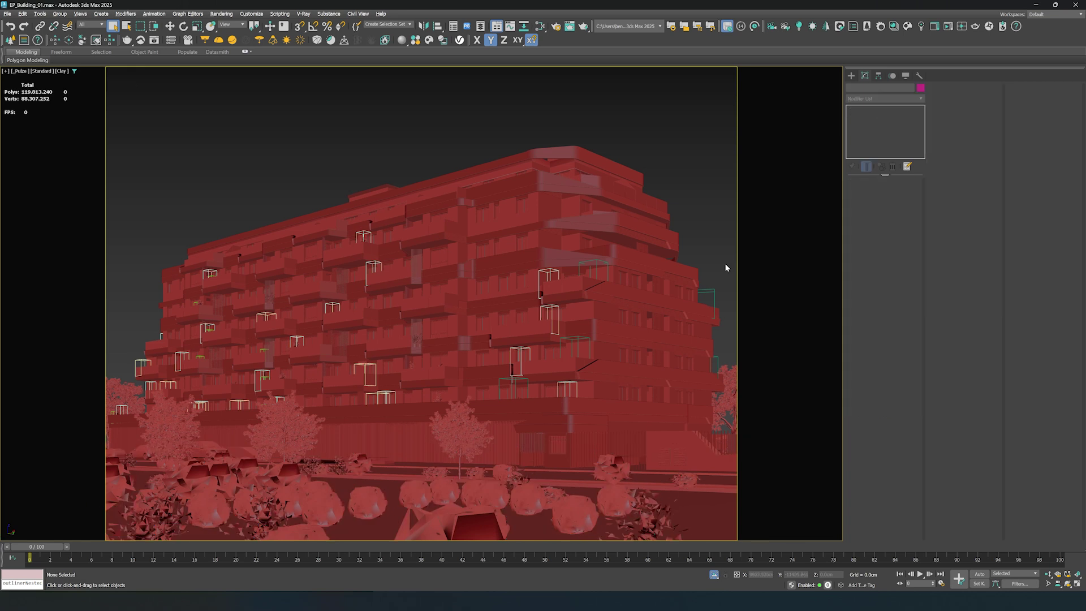
Switch the viewport to Default Shading and use the environment as background
click(59, 72)
click(77, 80)
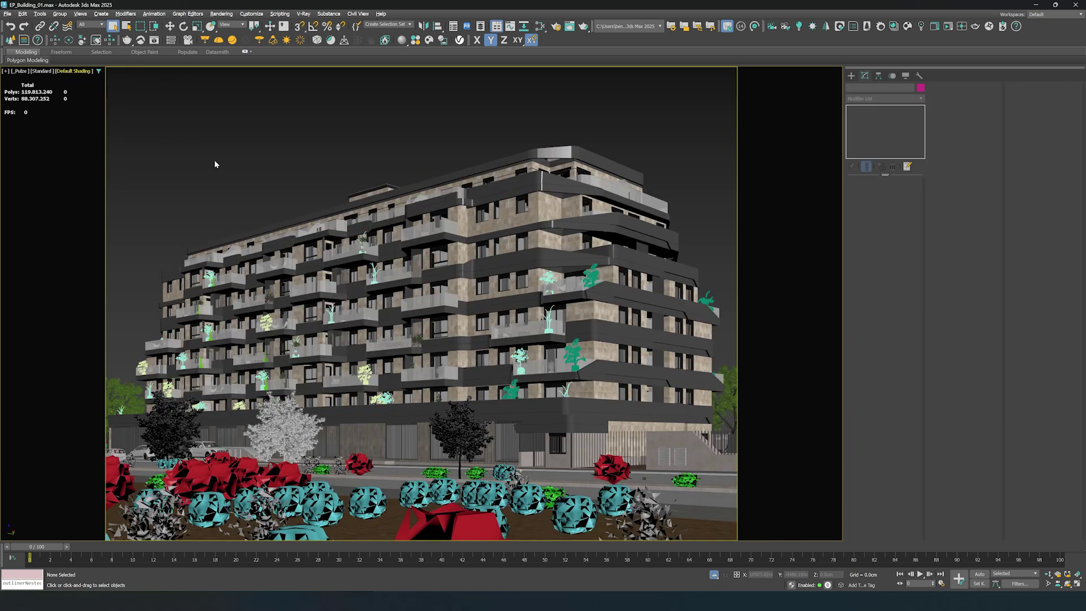
click(7, 71)
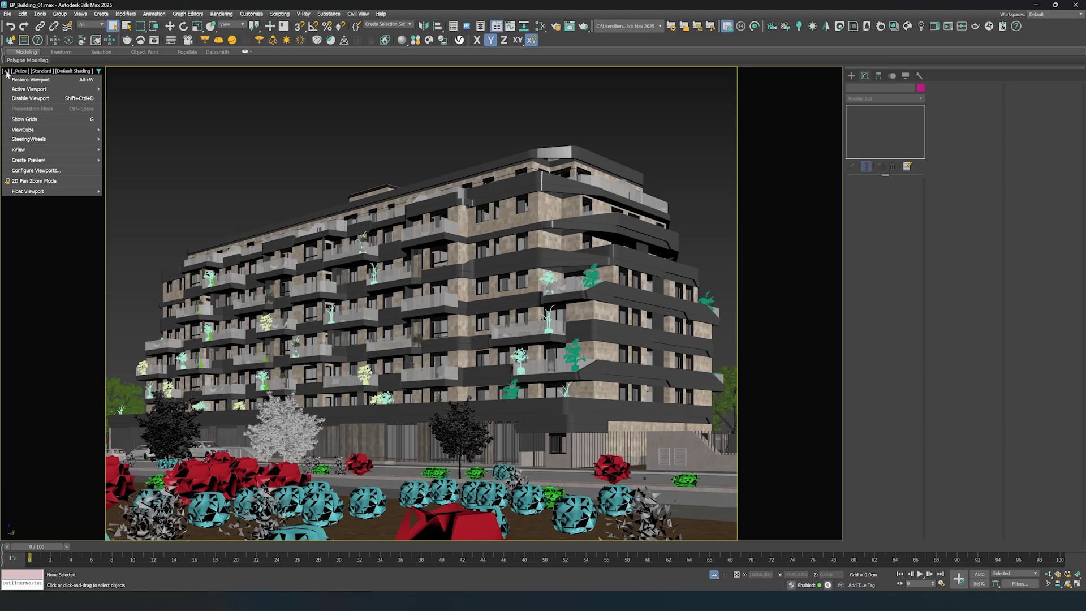
click(35, 169)
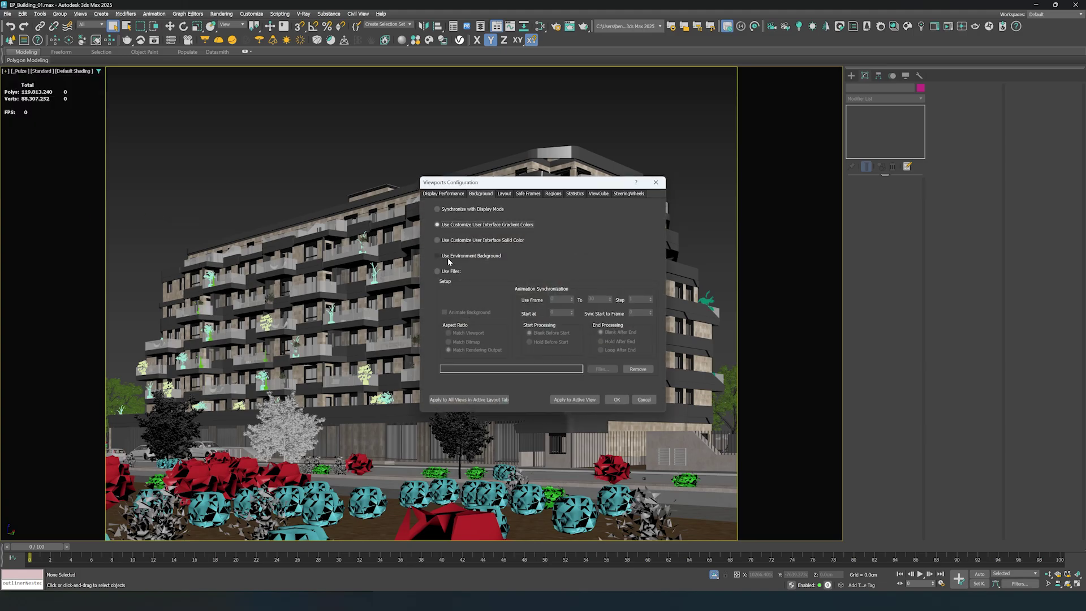
click(574, 399)
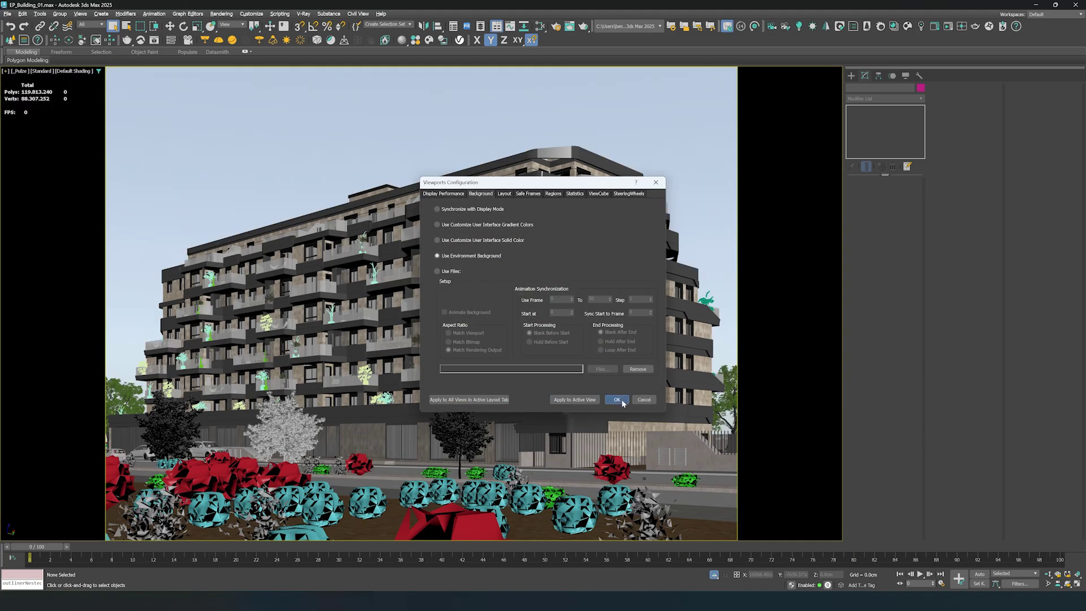
click(617, 399)
Grab the 3ds Max viewport as input and edit the prompt and negative prompt
click(100, 307)
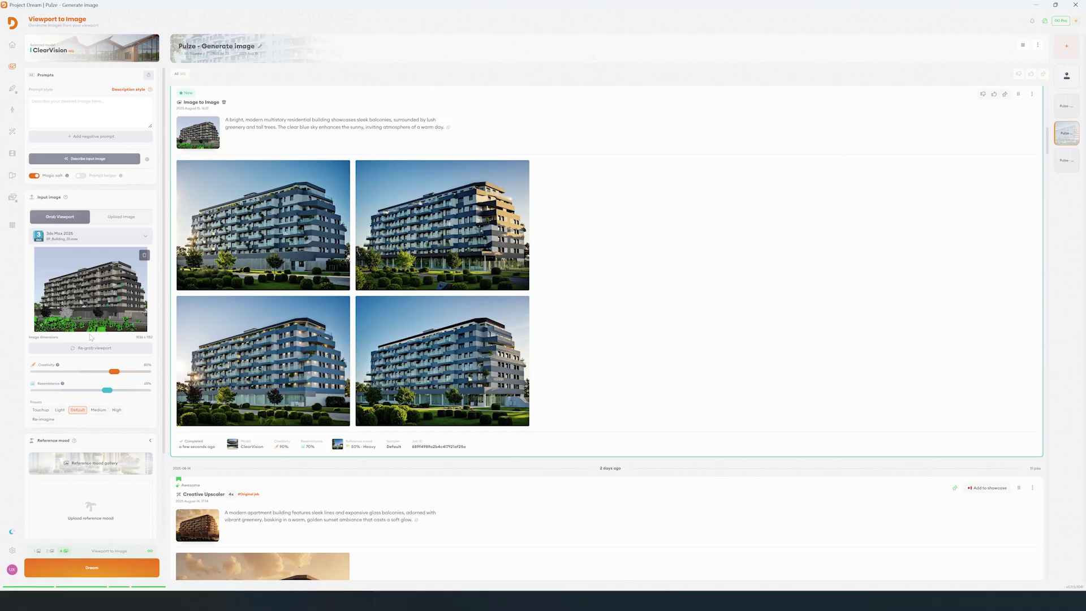
click(90, 110)
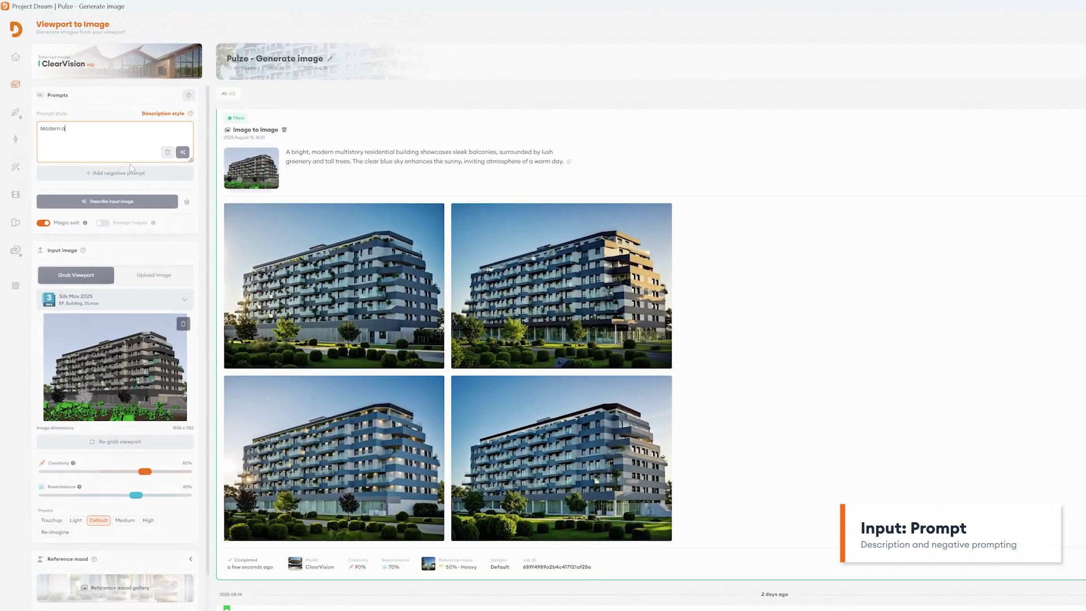
text(Modern apartment)
text( building)
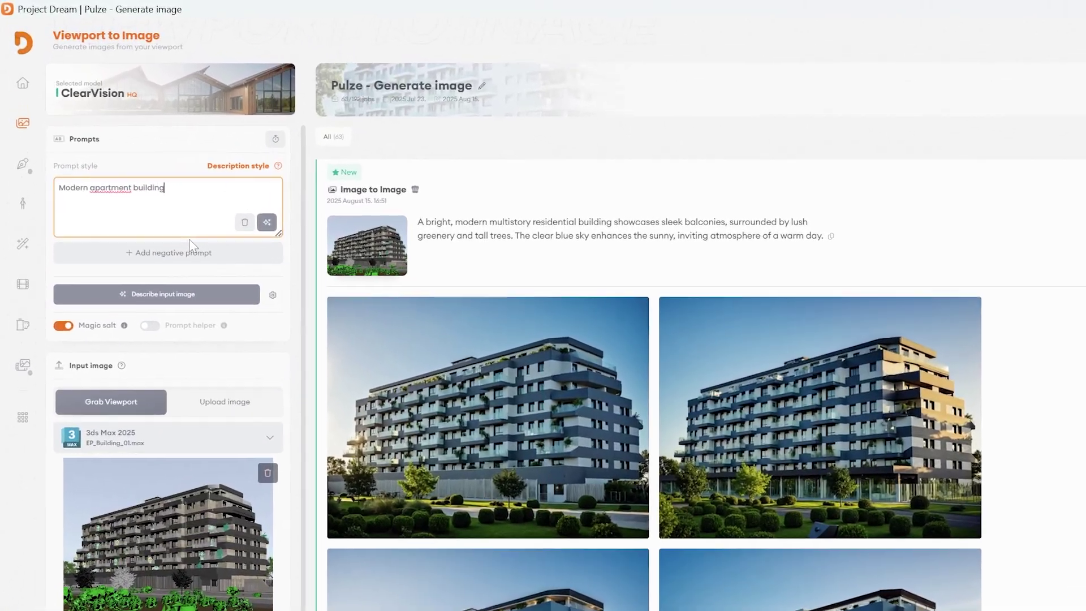
text( surrounded by lushful)
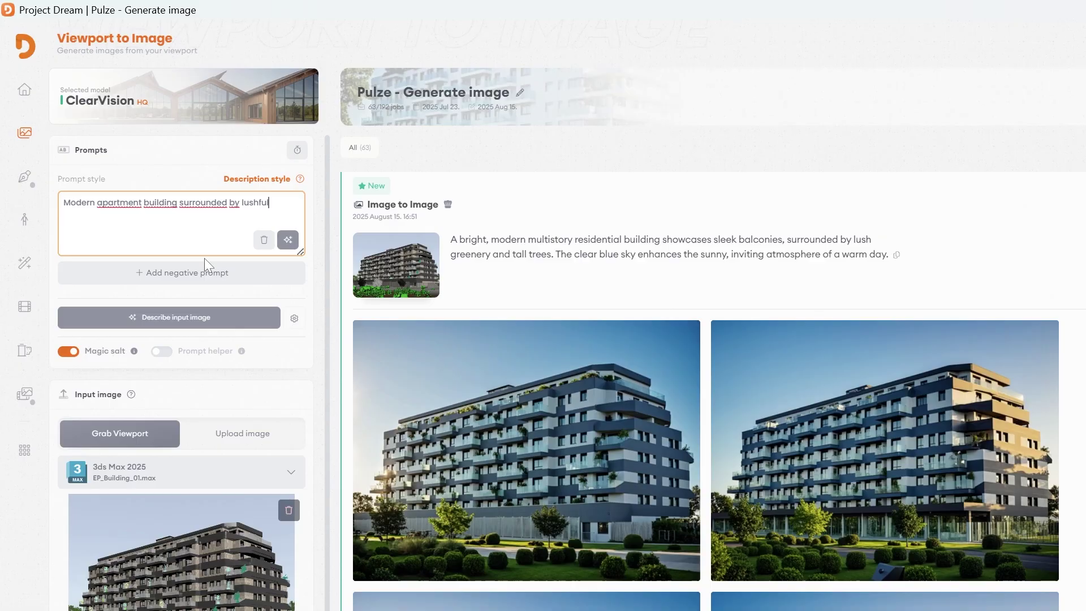
text( enviroment, sunset moo)
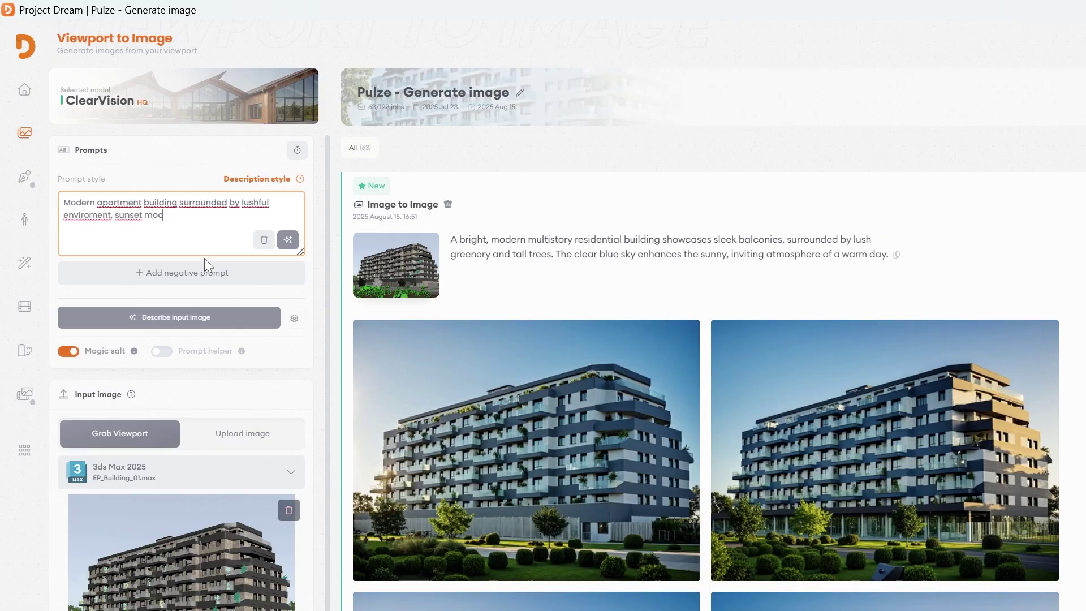
text(d, empty street.)
click(205, 258)
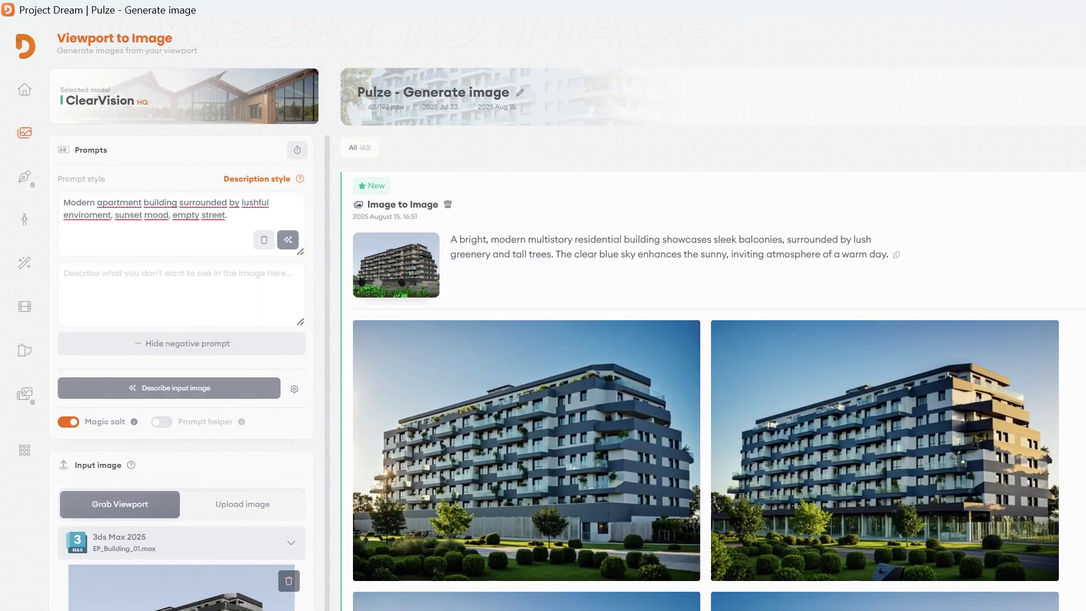
text(people)
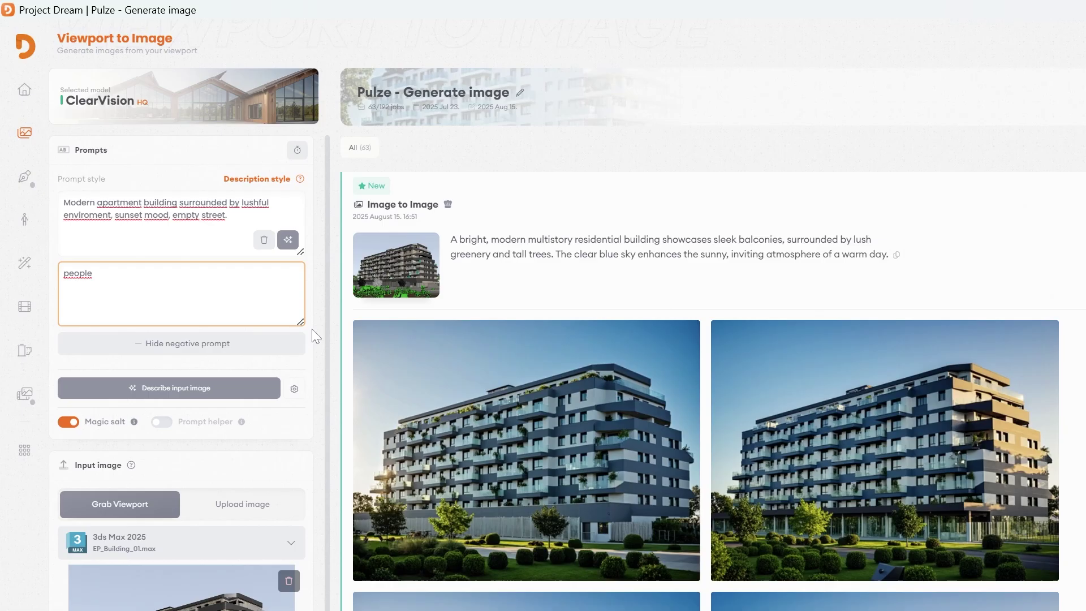
click(311, 336)
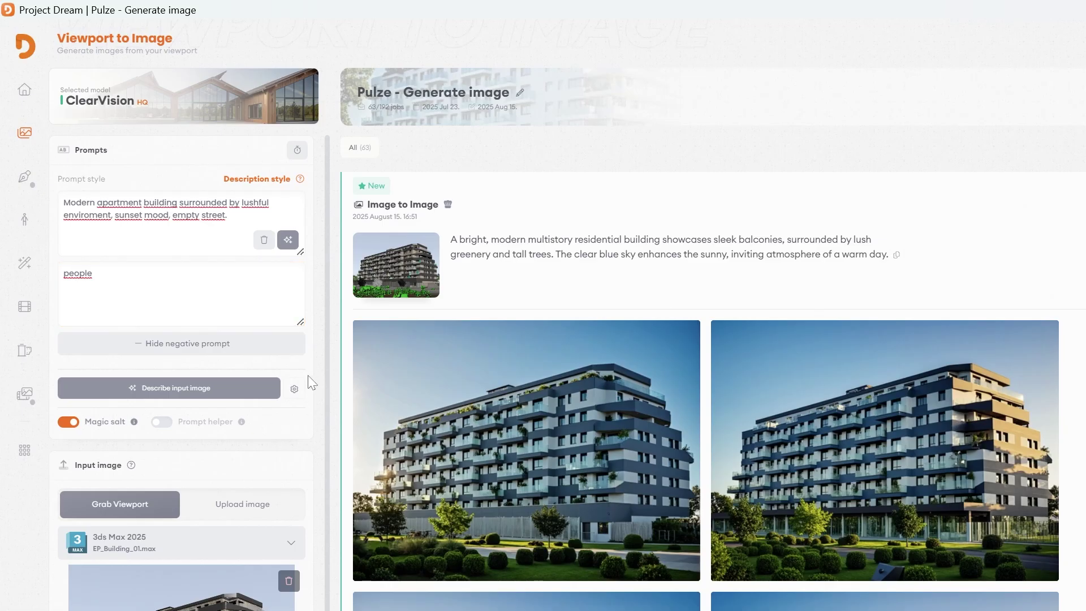
Enhance the prompt with OpenAI and apply the sleek-balconies urban suggestion
click(294, 388)
click(204, 461)
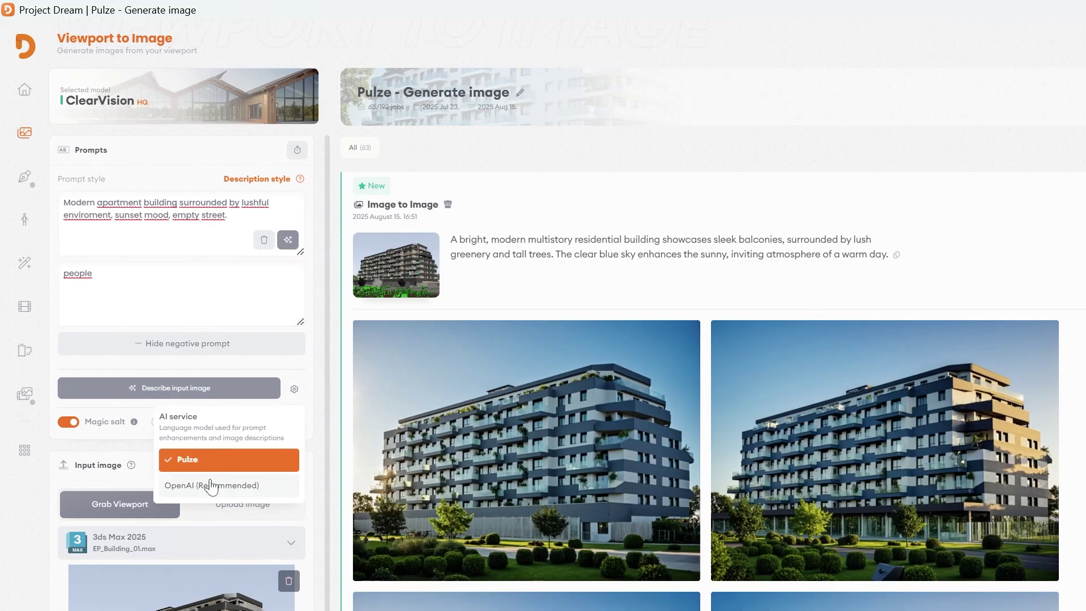
click(211, 486)
click(289, 240)
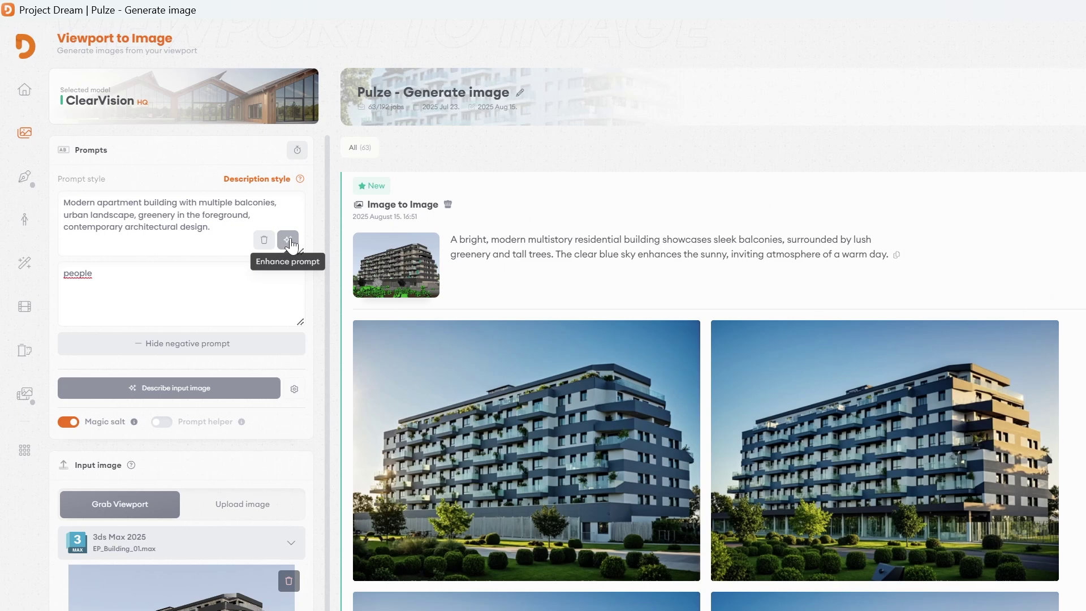
click(290, 242)
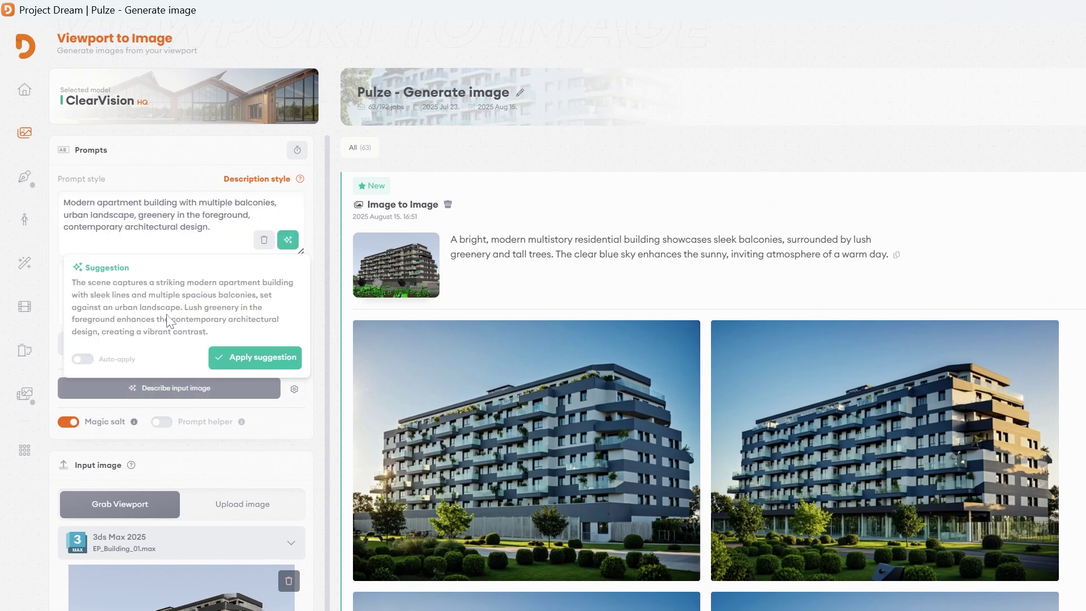
click(229, 361)
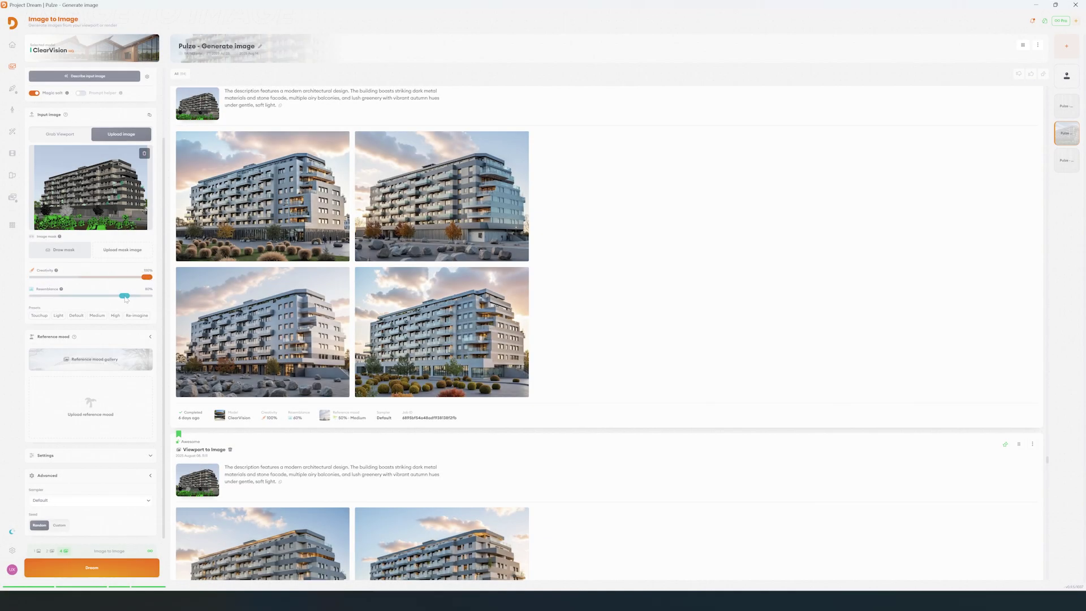
Lower the Resemblance slider, then try the Medium and High variation presets
mouse_move(118, 295)
mouse_down()
mouse_move(51, 295)
mouse_move(120, 301)
mouse_up()
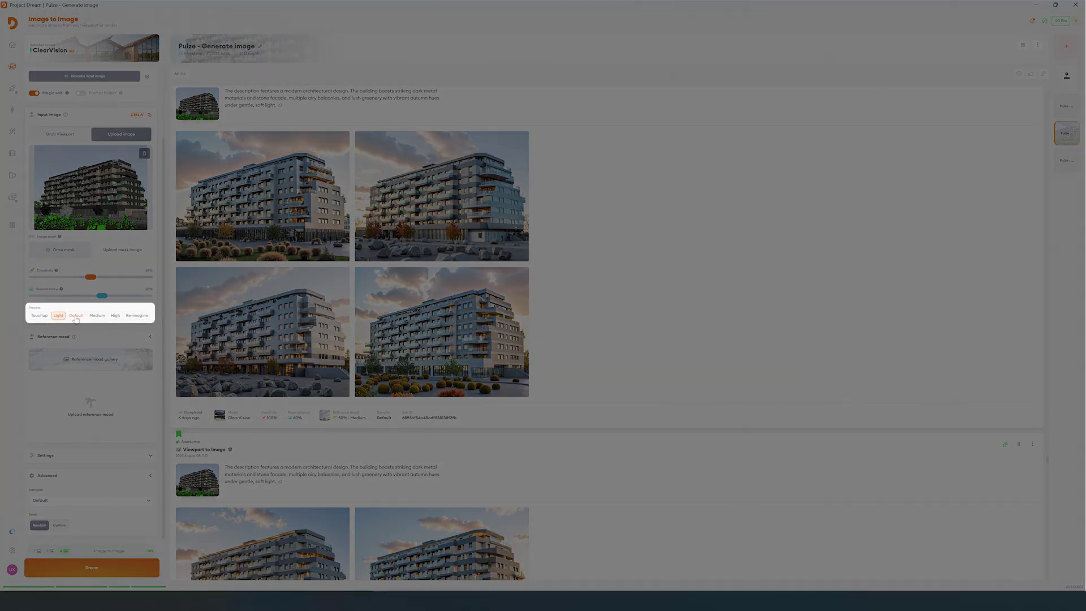
click(75, 315)
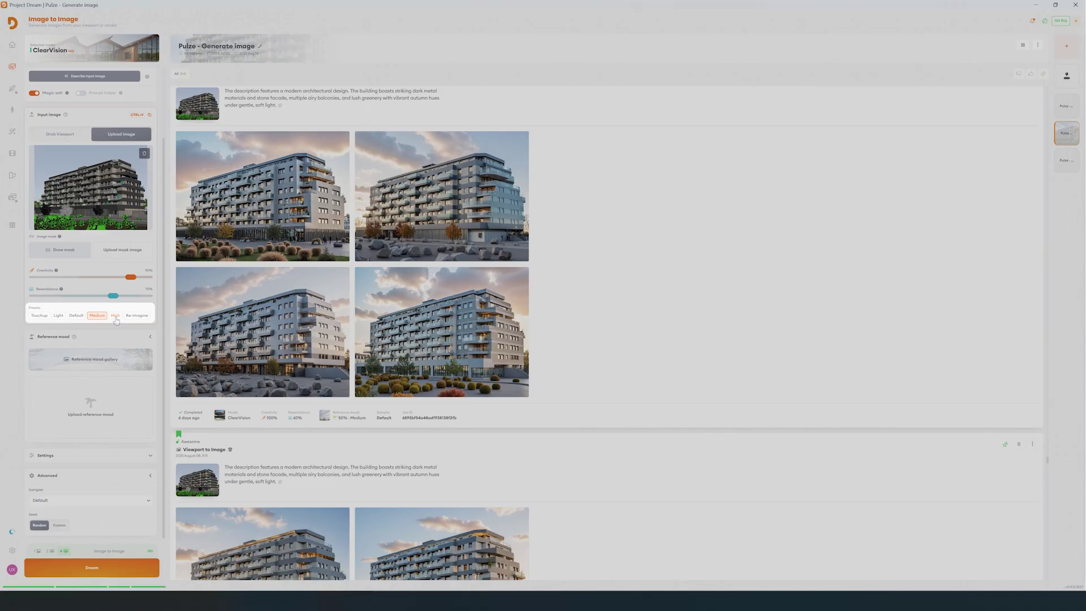
click(115, 316)
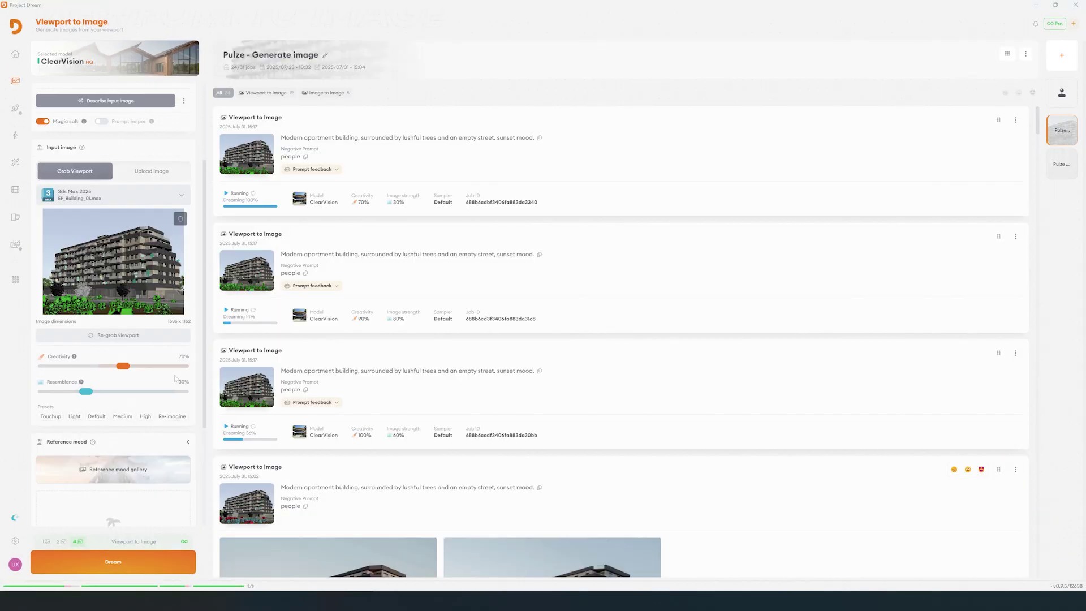
Queue viewport generations with Re-imagine, then at 80% creativity and 50% resemblance
click(171, 416)
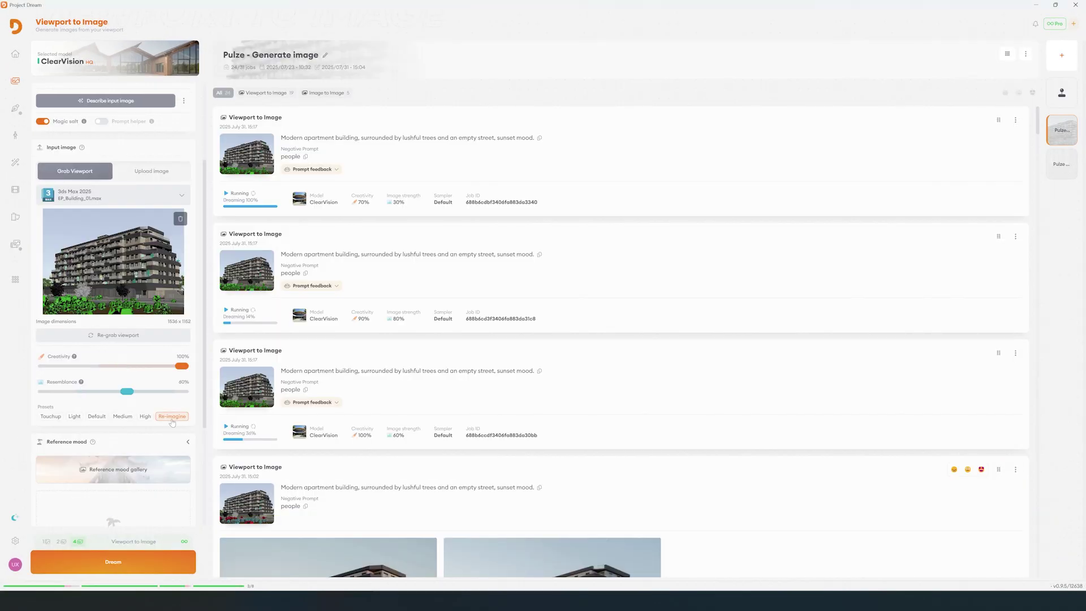
click(117, 560)
click(144, 416)
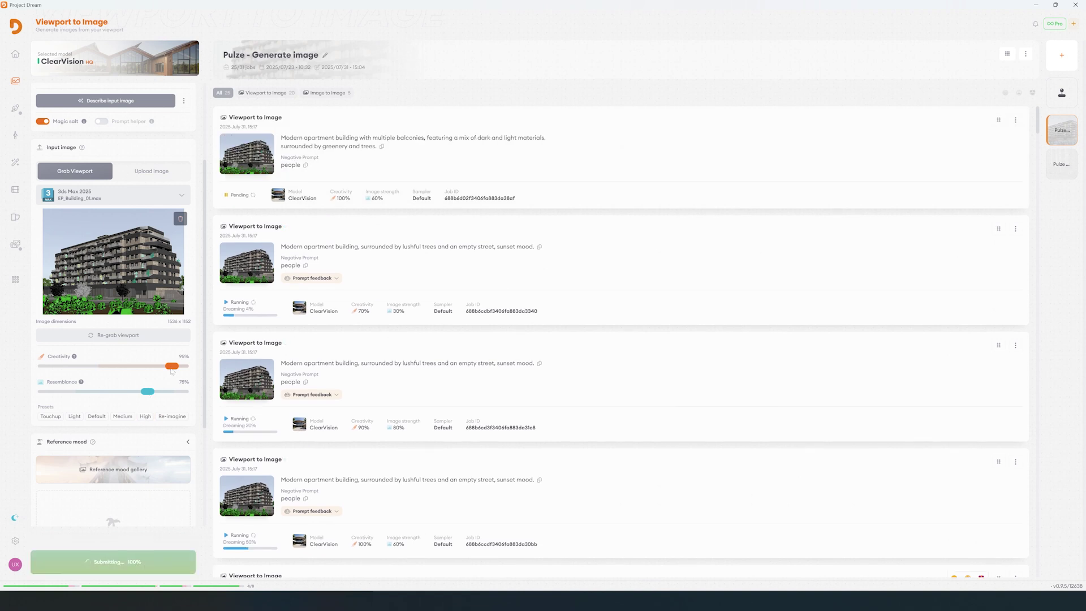
mouse_move(171, 366)
mouse_down()
mouse_move(142, 366)
mouse_move(113, 392)
mouse_up()
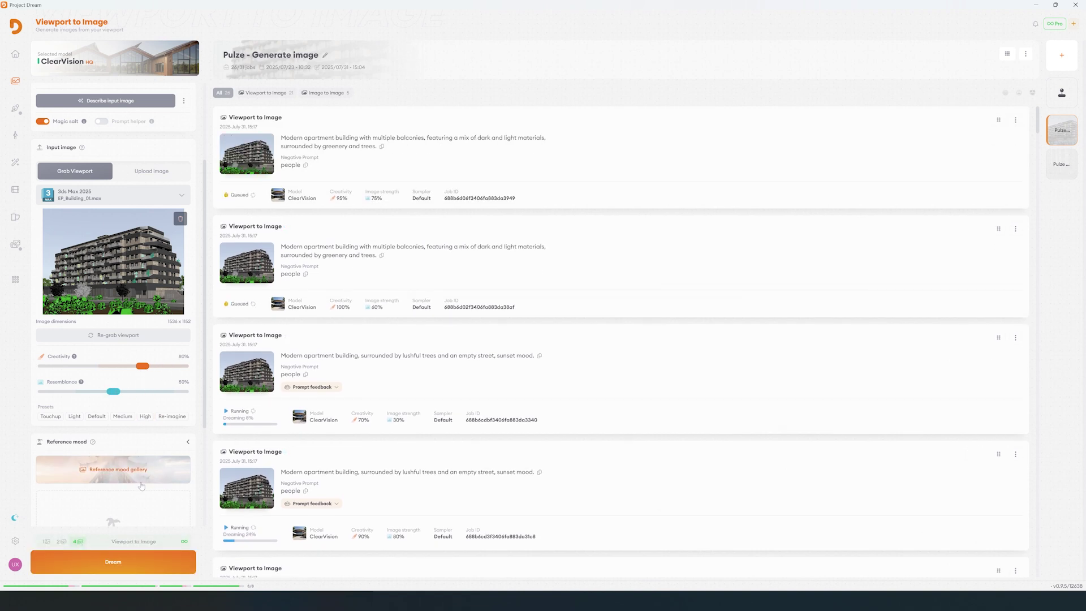
click(119, 563)
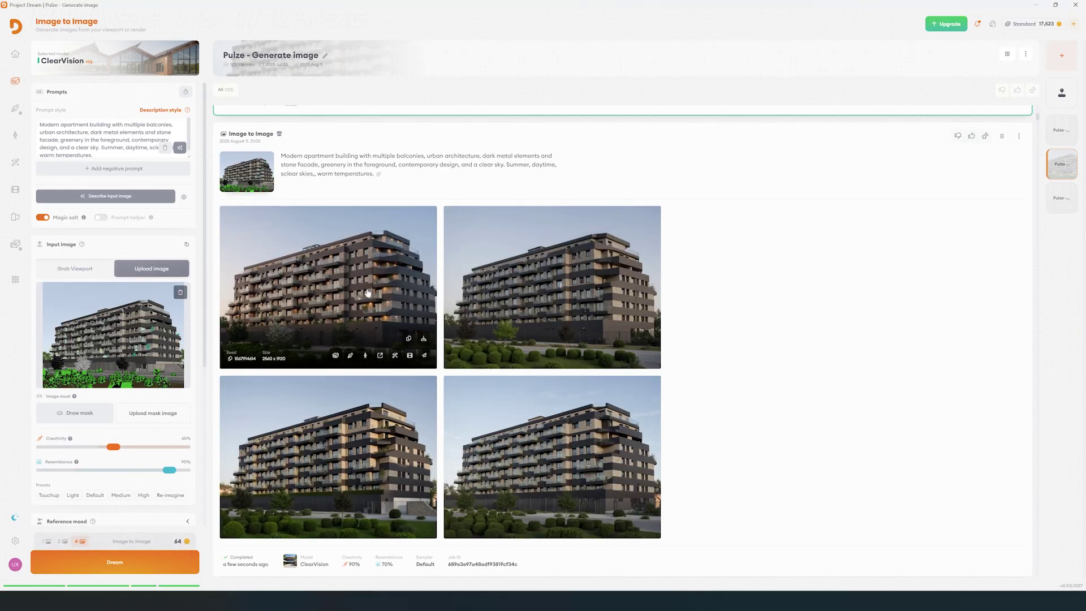
Review all four results of a finished generation job
click(374, 331)
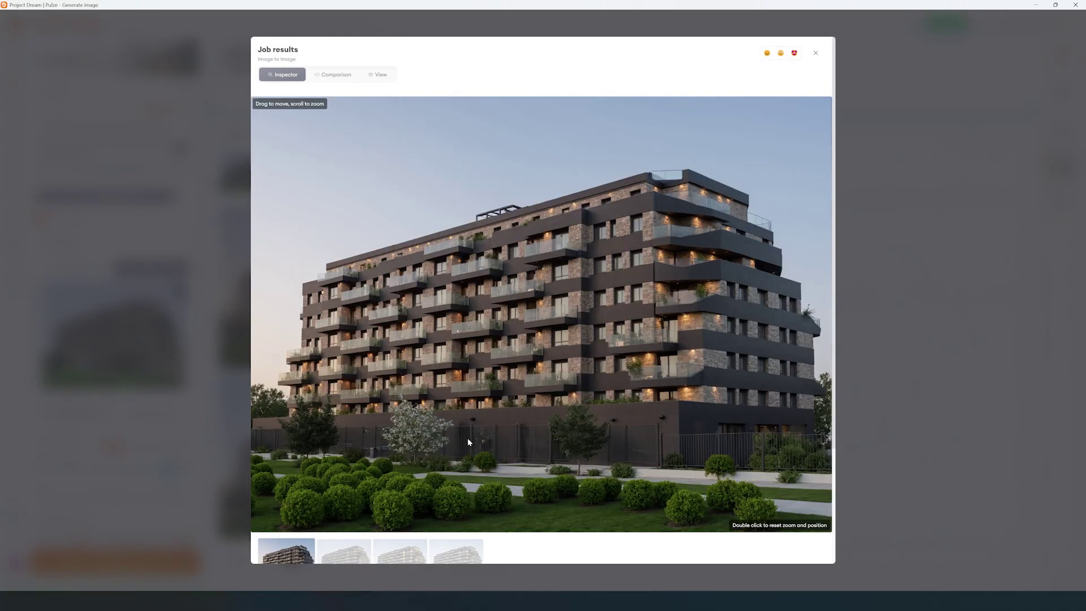
click(332, 560)
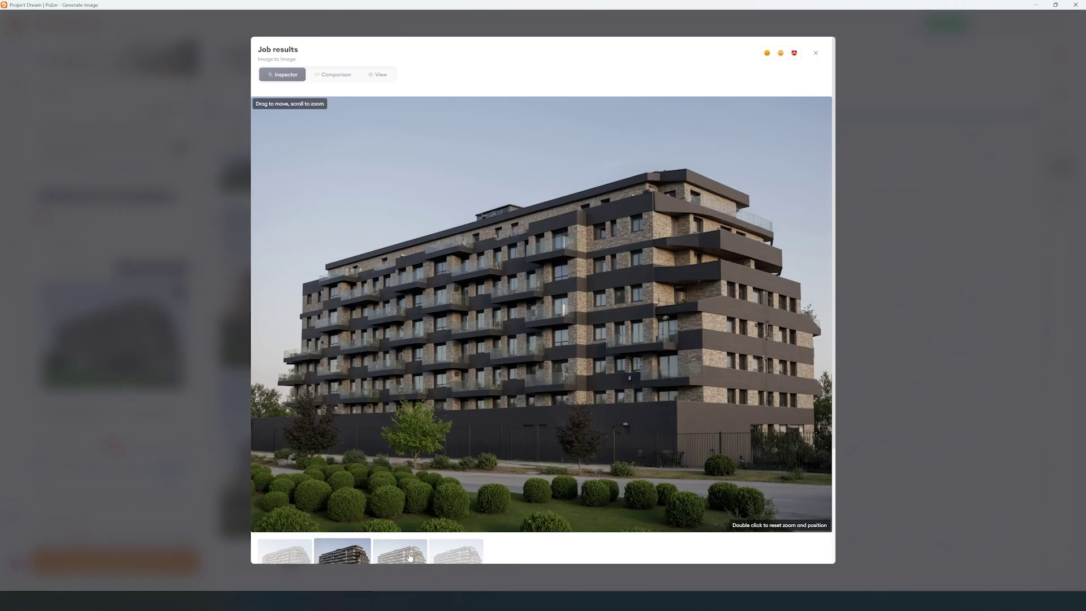
click(410, 558)
click(457, 556)
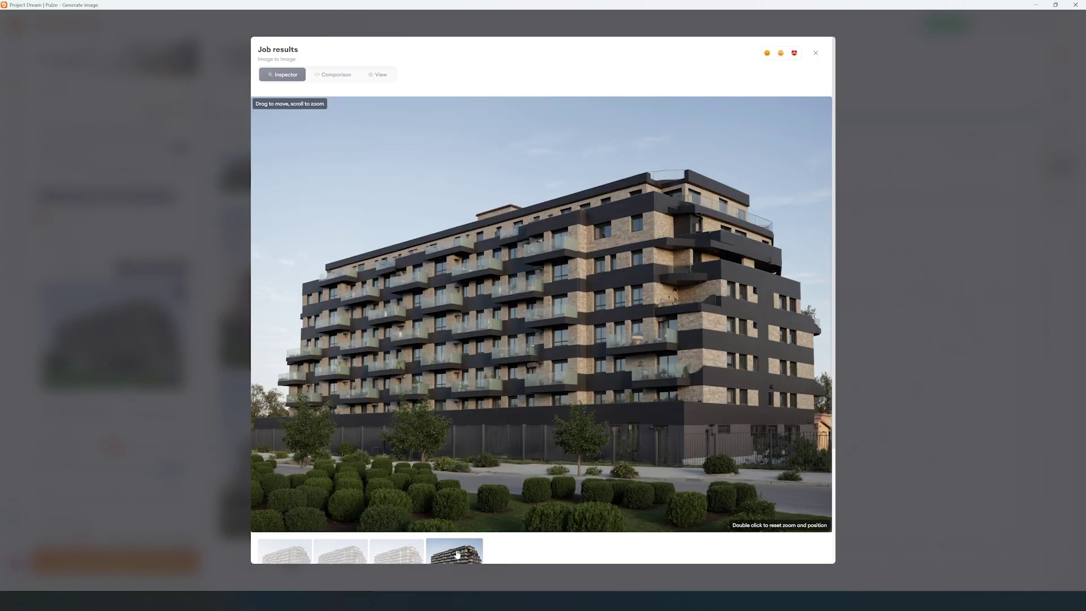
click(934, 366)
scroll(364, 265, down, 3)
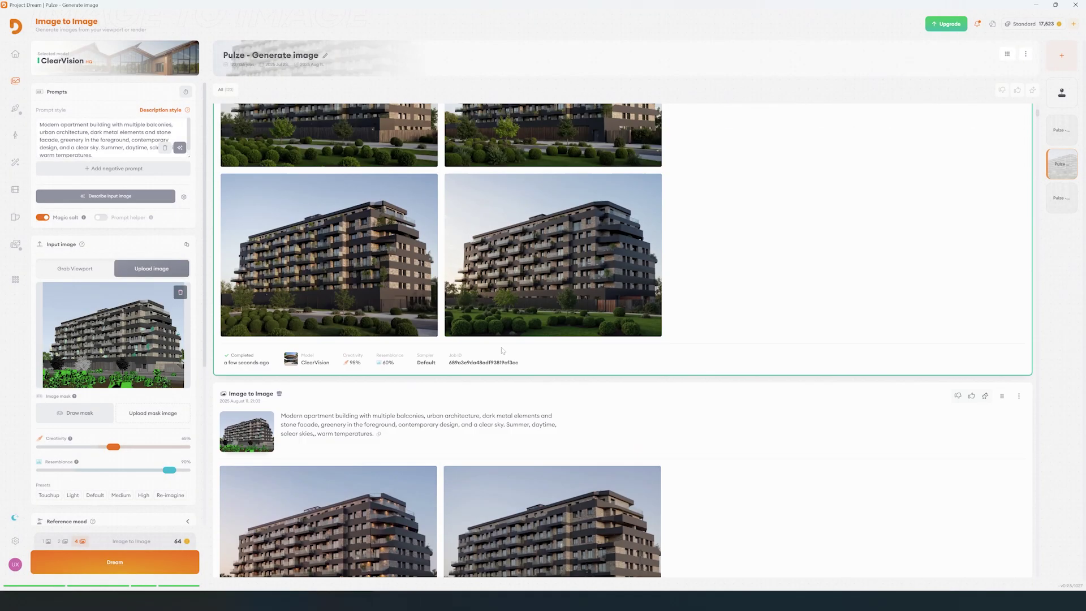
scroll(364, 265, up, 2)
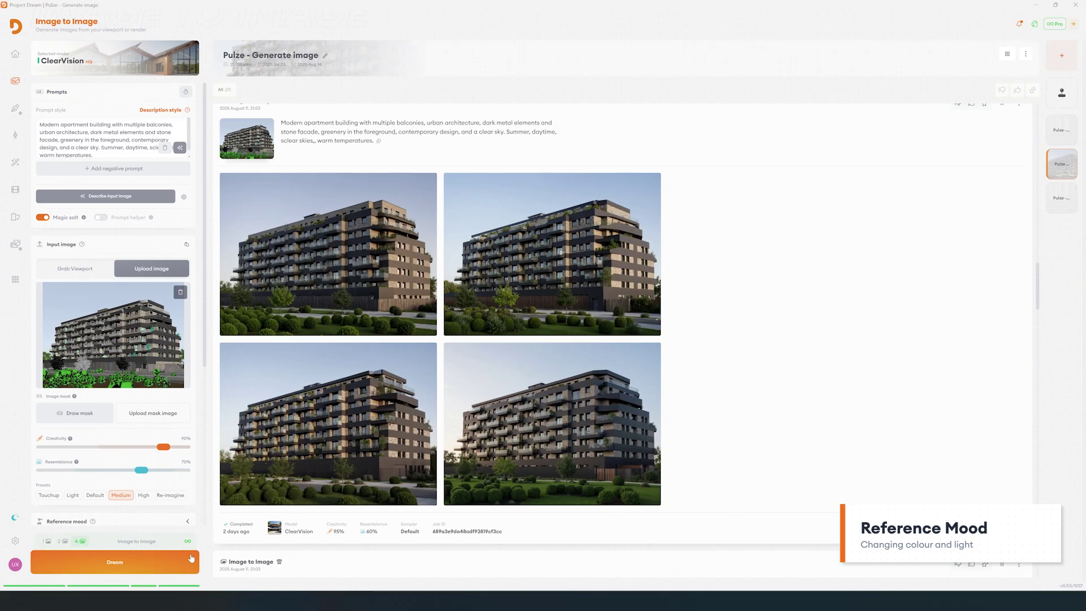
scroll(197, 191, down, 3)
scroll(196, 219, down, 2)
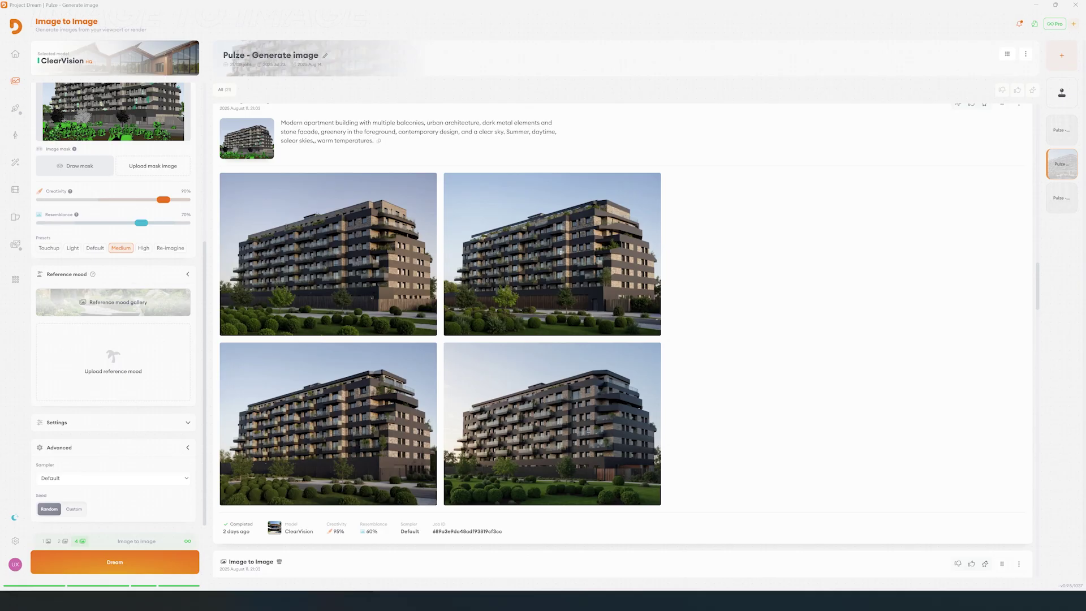
Pick the sunset forest image from a reshuffled reference mood gallery
click(113, 302)
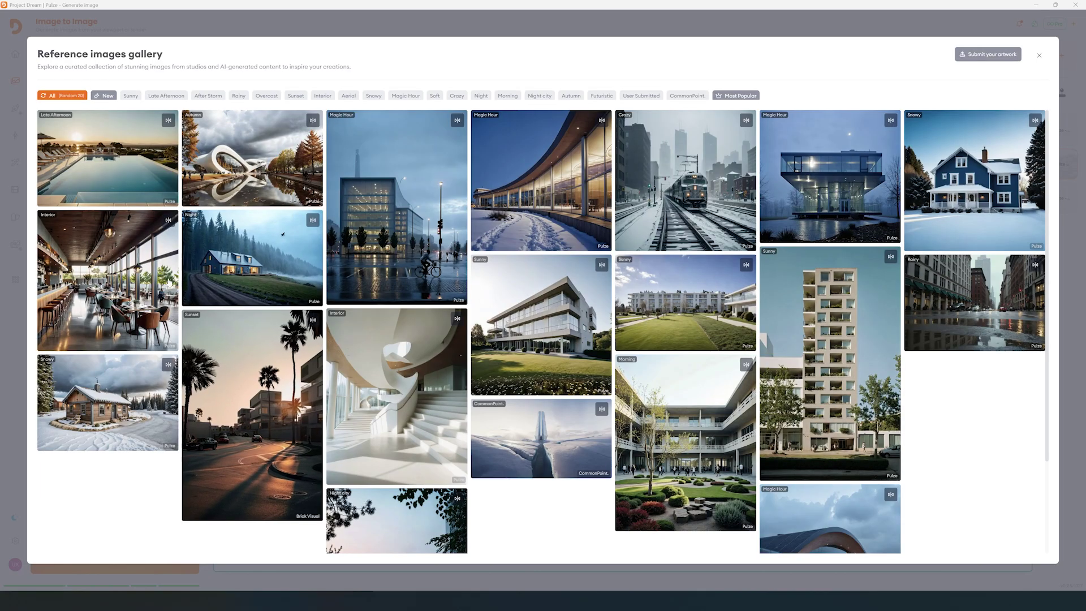
click(61, 95)
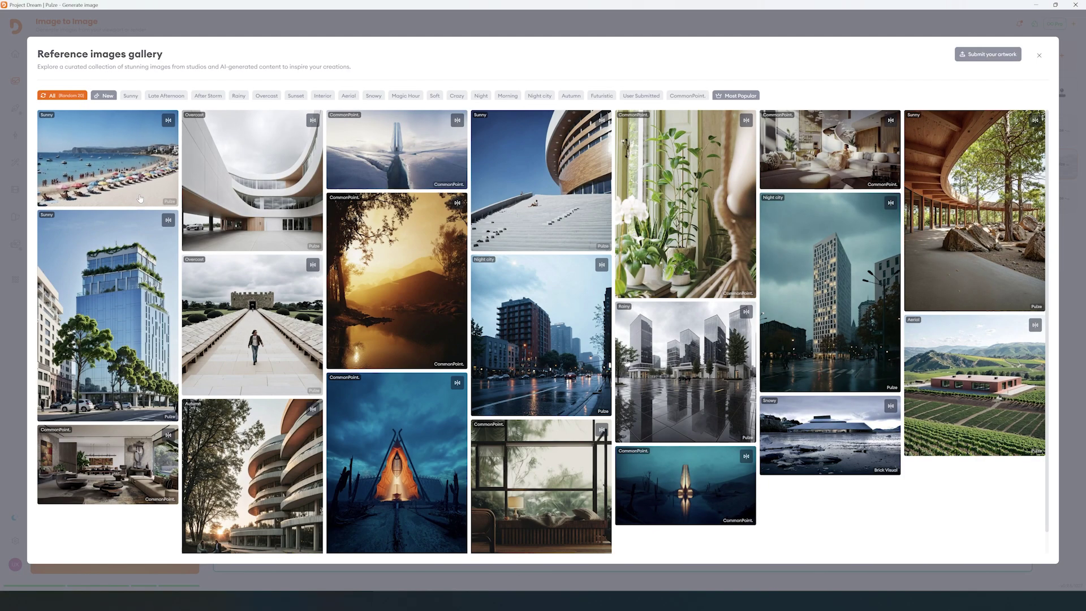
click(414, 314)
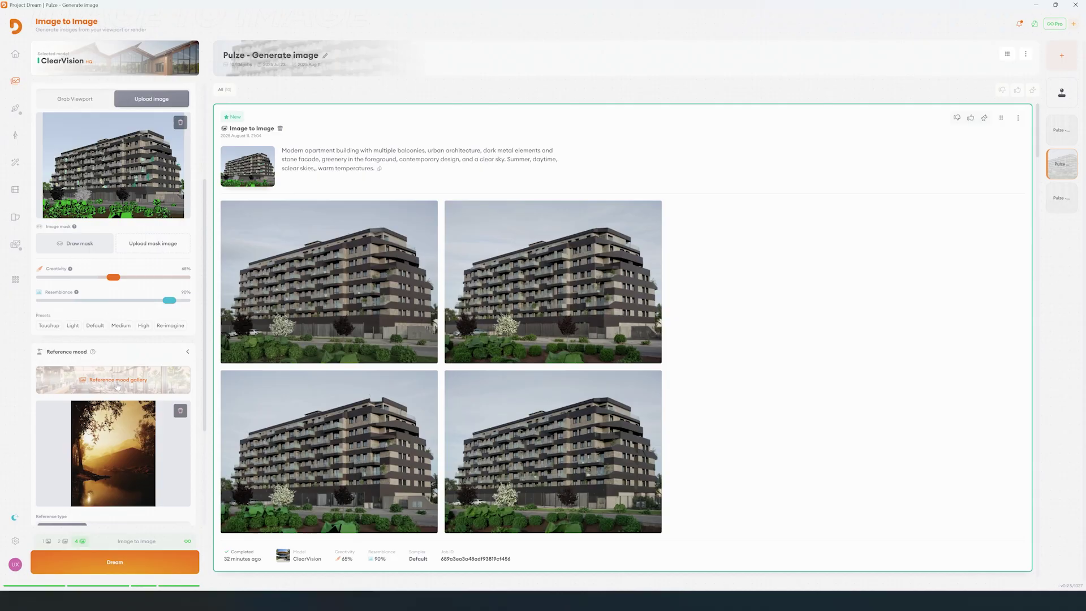
Reshuffle the reference mood gallery and filter it to sunny images
click(166, 437)
click(61, 96)
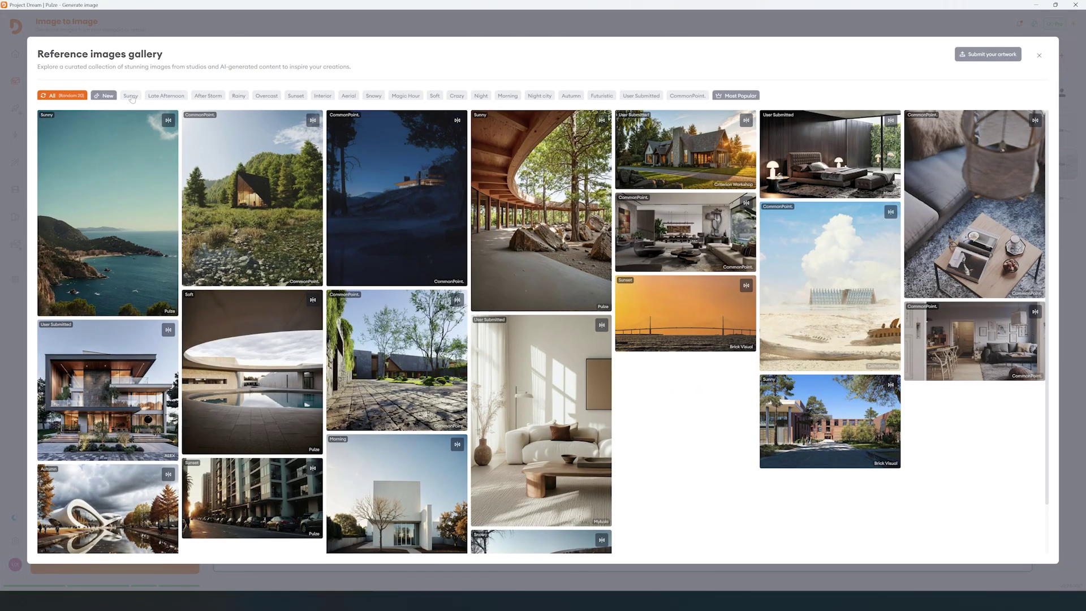
click(131, 99)
scroll(442, 335, down, 3)
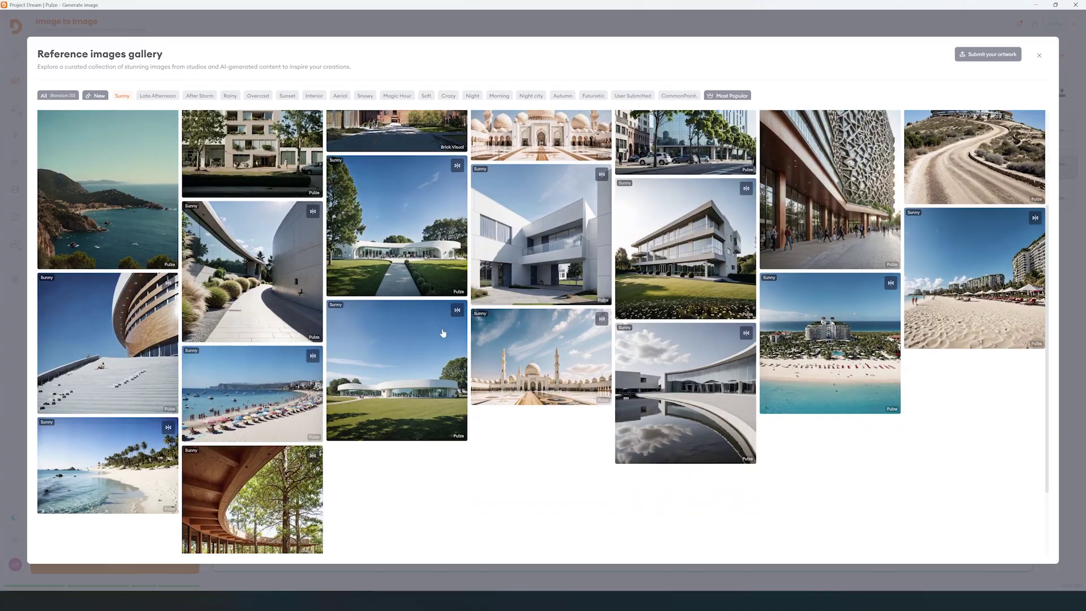
scroll(413, 444, up, 5)
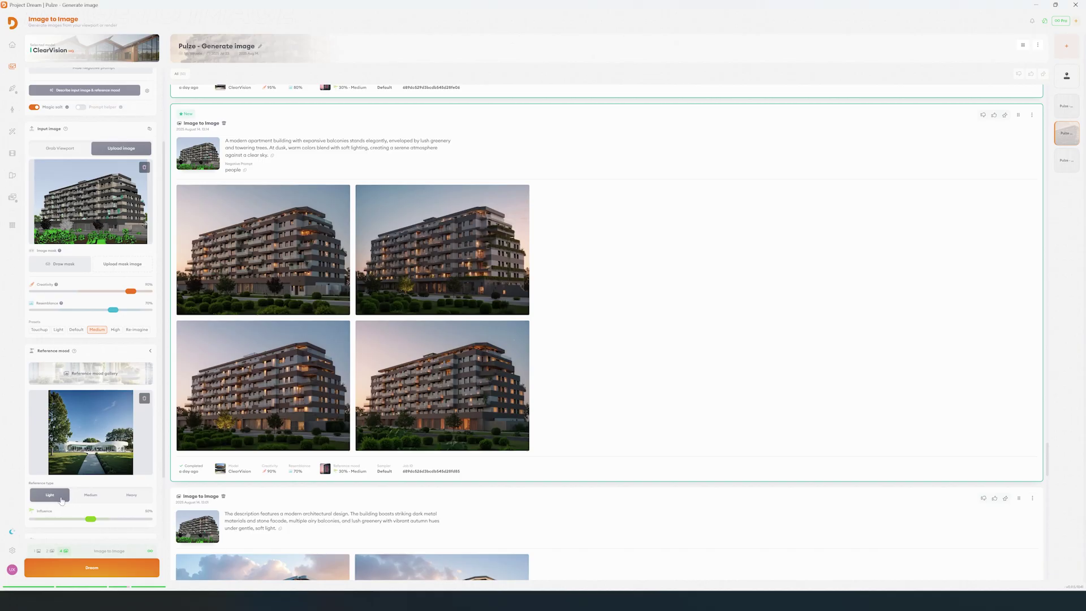
Change the reference type from Light to Heavy
click(130, 496)
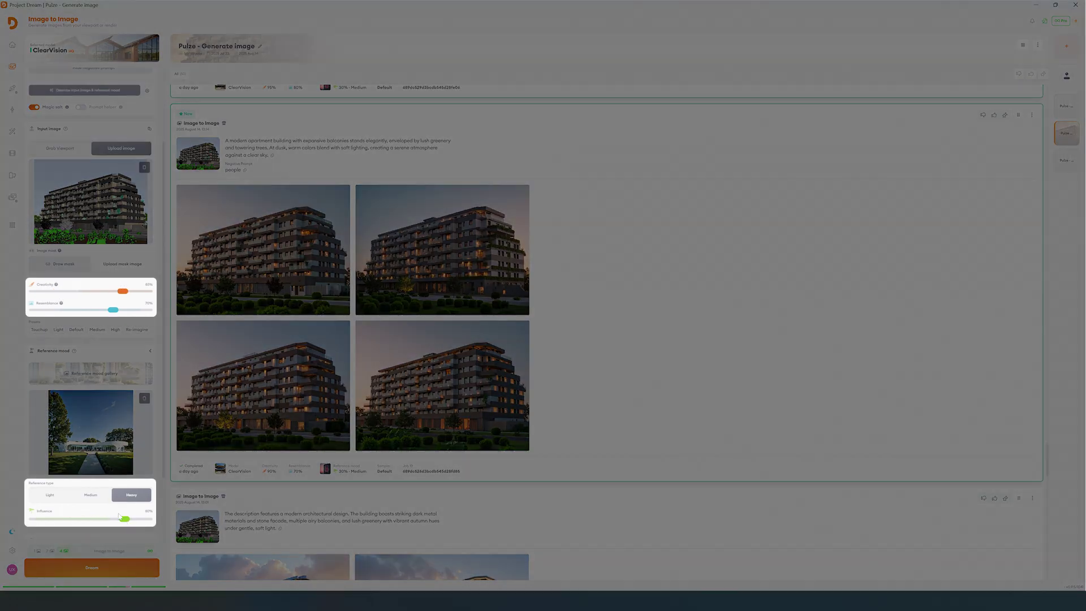
Reduce reference influence, delete the old prompt text, and describe input image and mood
drag(120, 516, 61, 519)
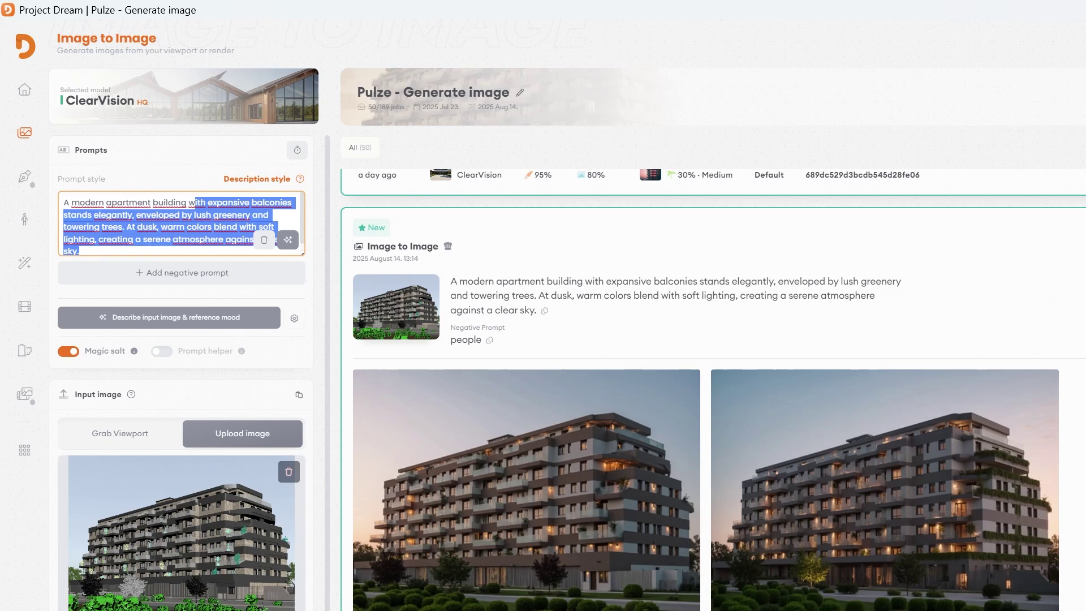
key(BackSpace)
text(A modern apartment building in a sunny day, summer, lushfull green enviroment)
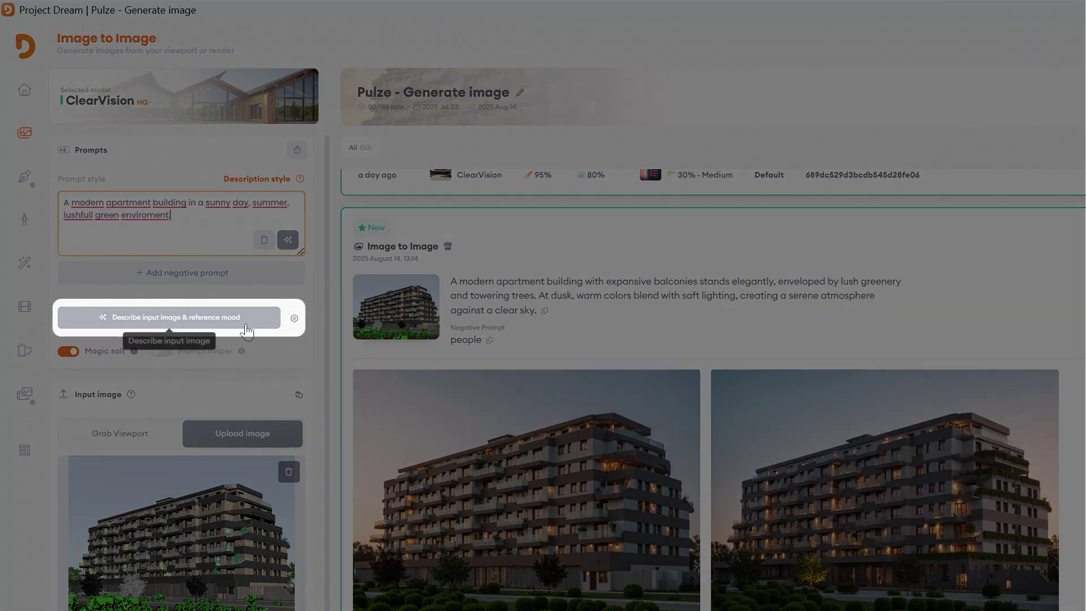
click(153, 327)
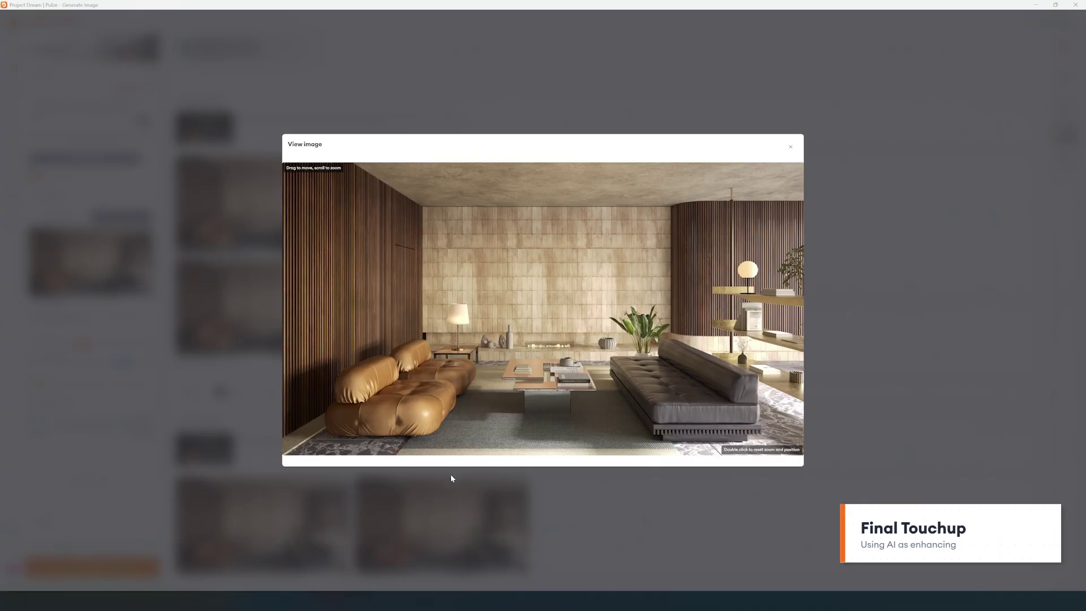
Close the enlarged living-room image, choose the Light preset, and describe the input image
click(451, 478)
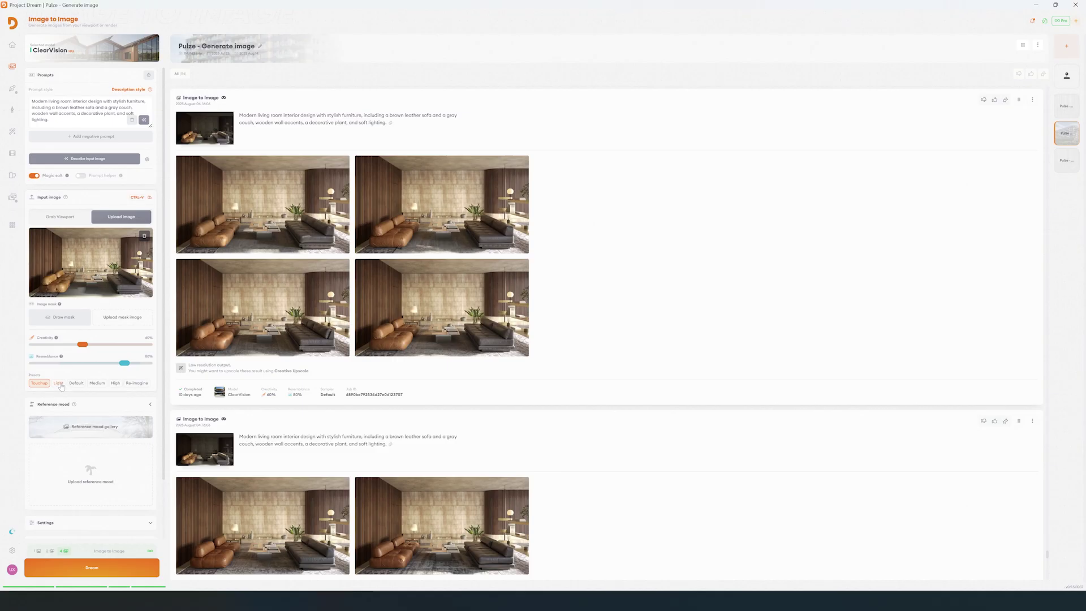
click(59, 383)
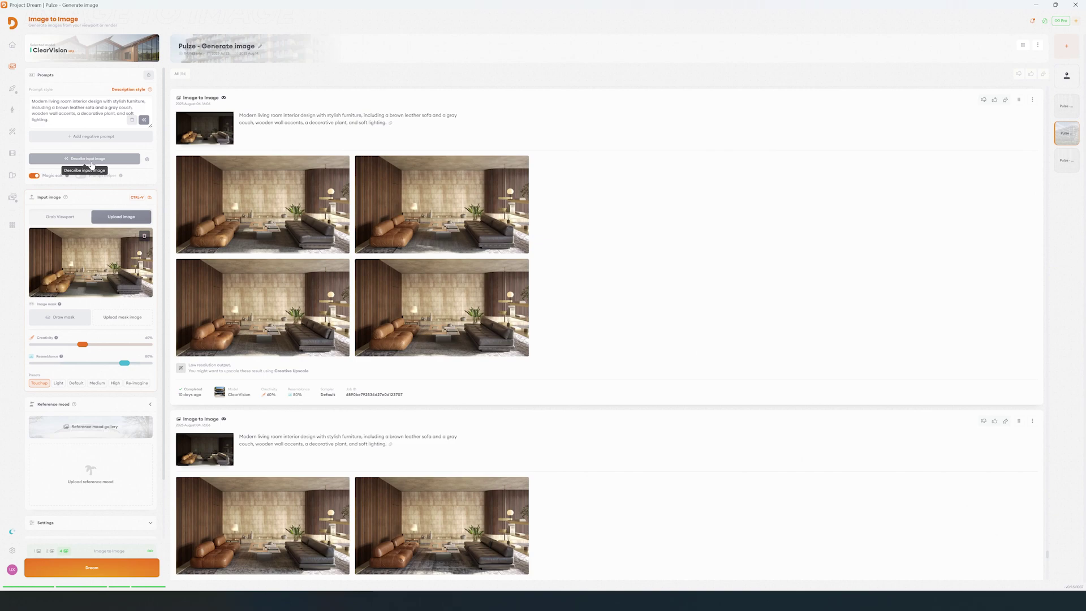
click(83, 161)
Compare the restyled living-room render with the original using the comparison slider
click(325, 288)
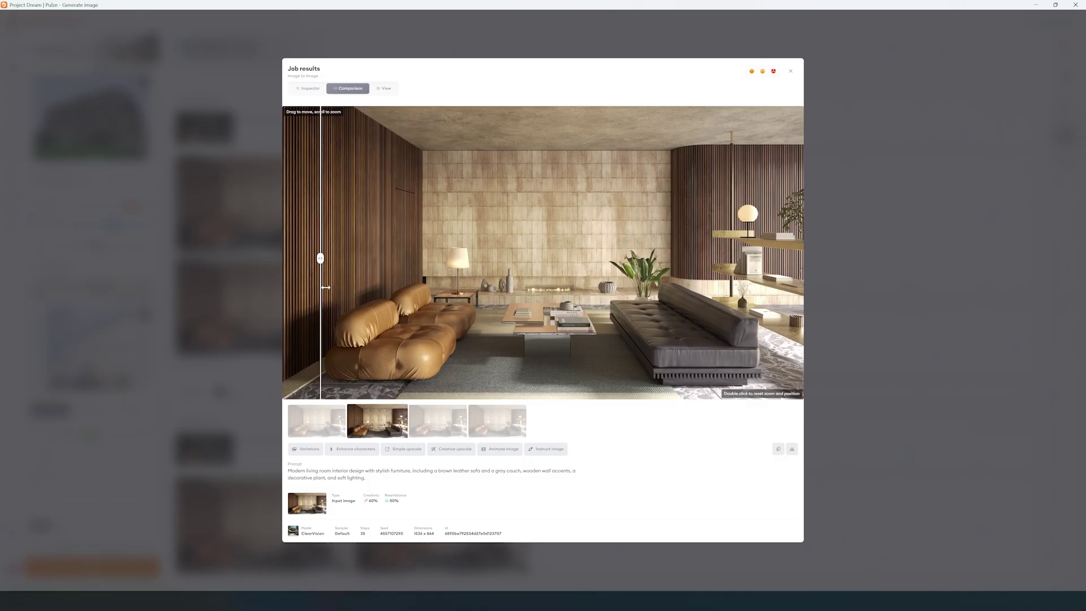
drag(372, 295, 482, 314)
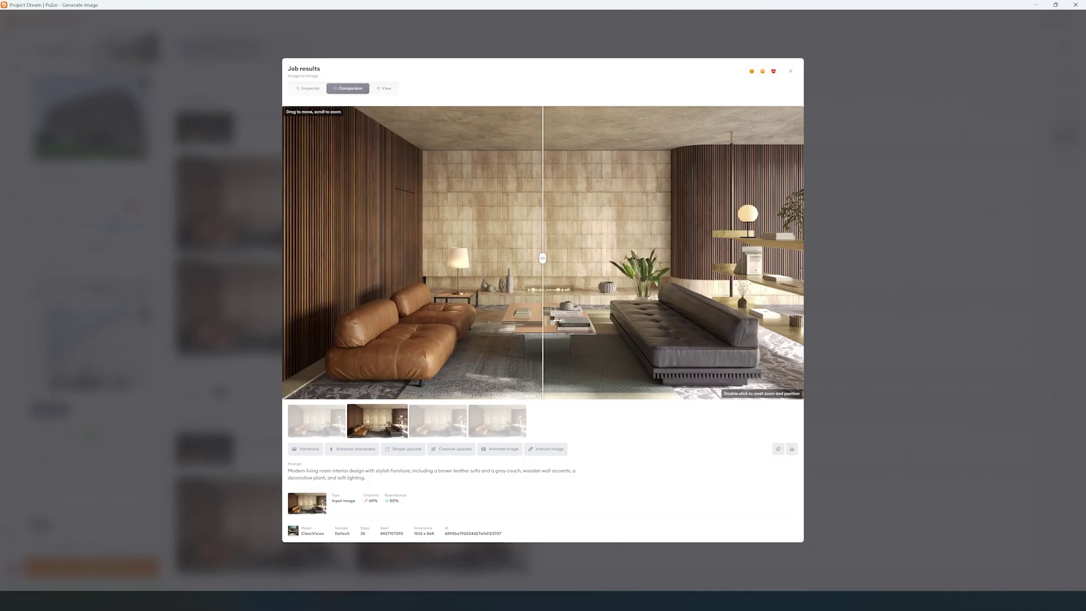
drag(553, 332, 645, 334)
drag(738, 345, 763, 350)
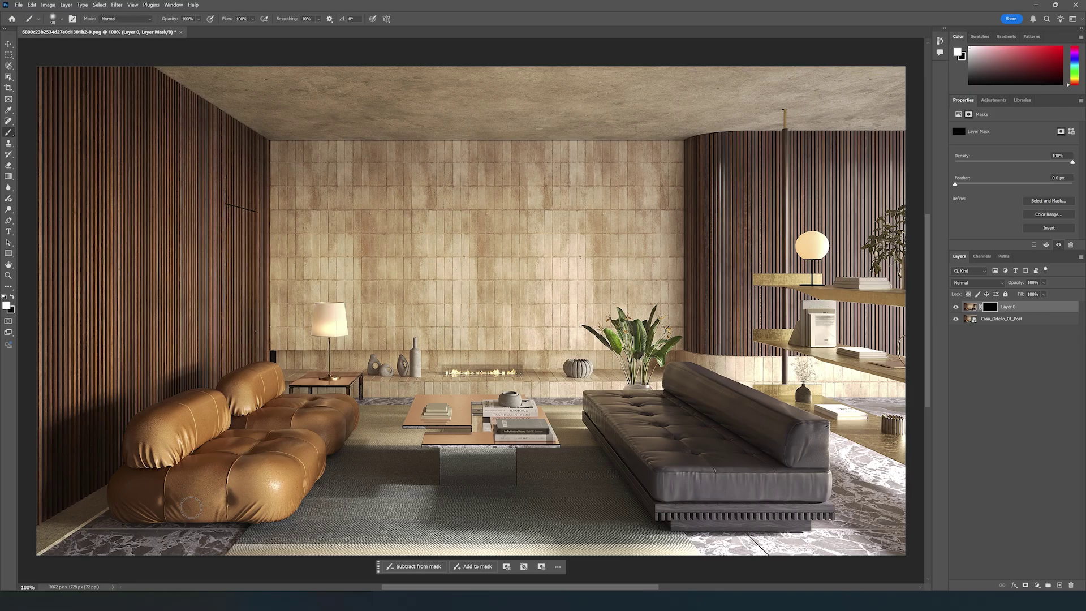
scroll(191, 506, up, 3)
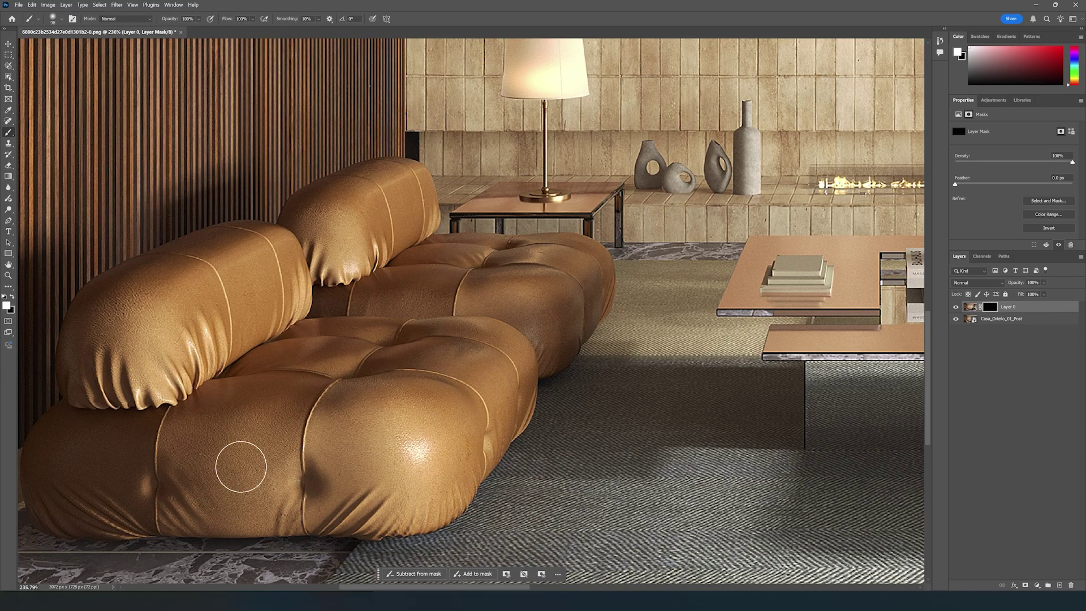
Paint Layer 0's mask over the tan sofa's leather and the grey sofa's seat and back cushions, then shrink the brush
mouse_move(459, 429)
mouse_down()
mouse_move(97, 436)
mouse_move(213, 514)
mouse_move(124, 295)
mouse_move(146, 376)
mouse_move(352, 200)
mouse_move(347, 303)
mouse_move(578, 272)
mouse_move(487, 419)
mouse_up()
drag(365, 451, 182, 371)
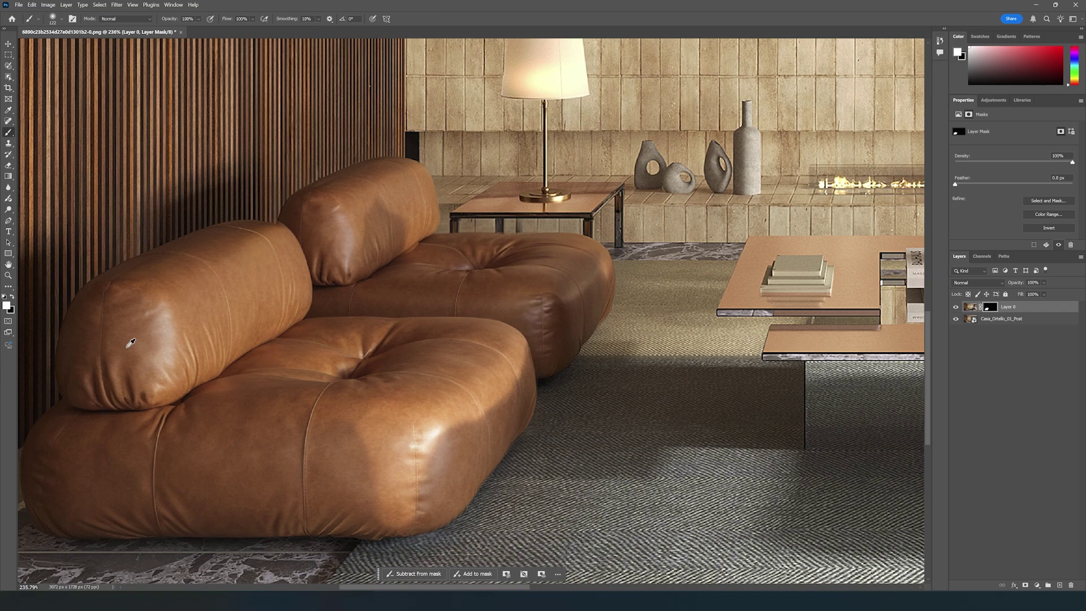
scroll(131, 342, down, 5)
scroll(619, 371, up, 5)
scroll(436, 282, up, 1)
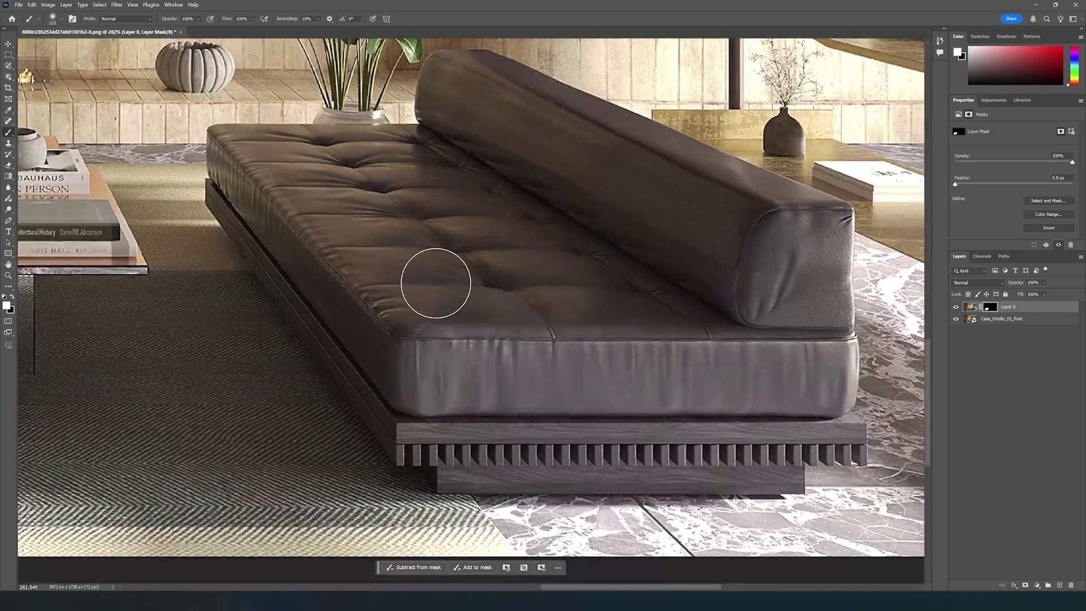
mouse_move(436, 283)
mouse_down()
mouse_move(250, 182)
mouse_move(249, 158)
mouse_move(430, 161)
mouse_up()
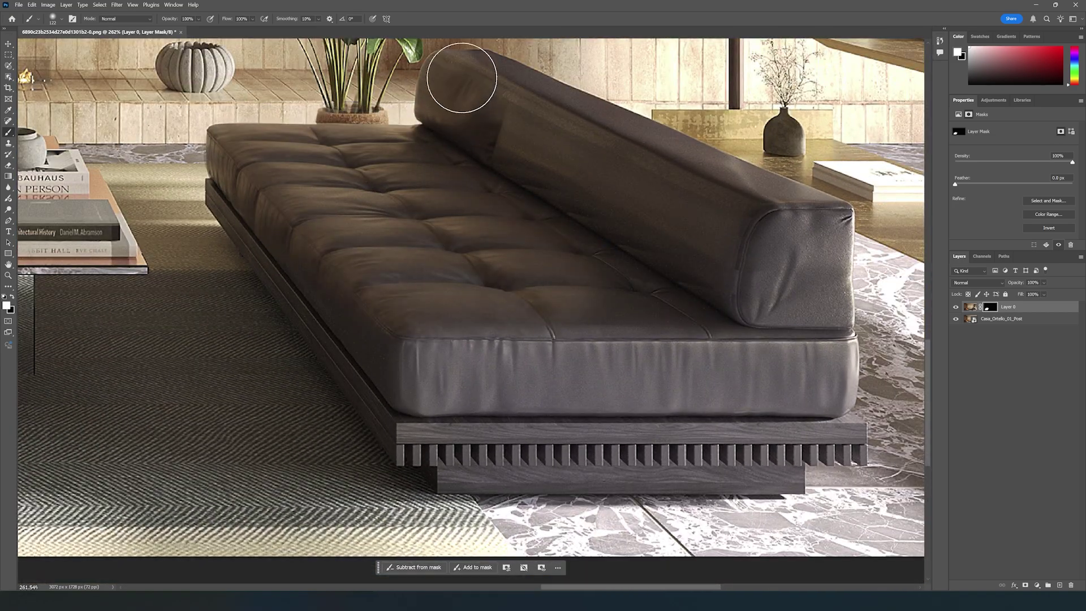
mouse_move(461, 78)
mouse_down()
mouse_move(704, 194)
mouse_move(764, 243)
mouse_move(754, 315)
mouse_move(837, 401)
mouse_move(582, 400)
mouse_move(444, 381)
mouse_up()
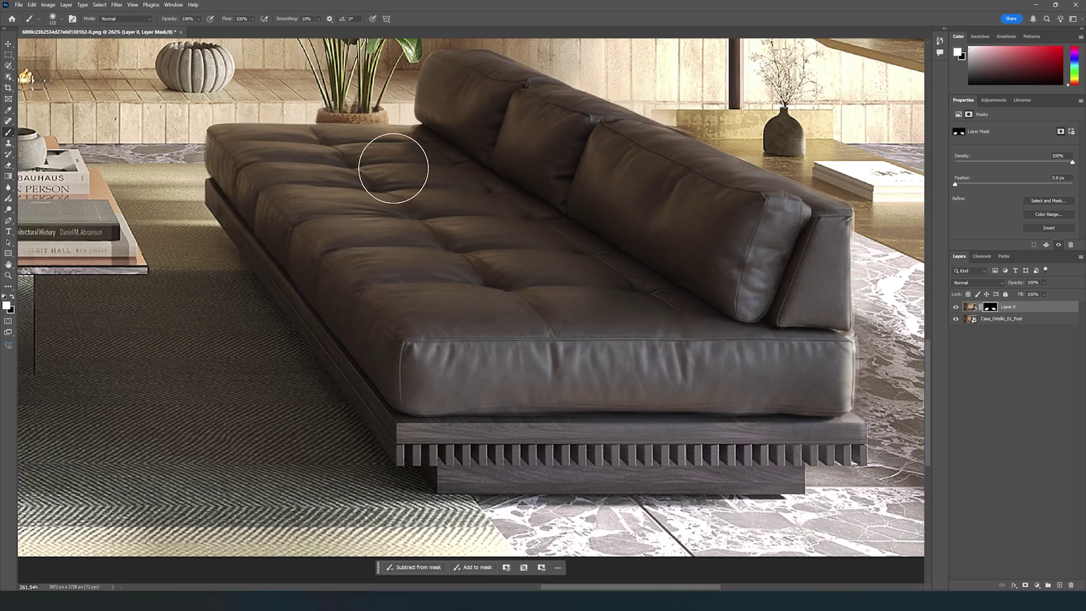
key(bracketleft)
key(bracketleft)
key(bracketleft)
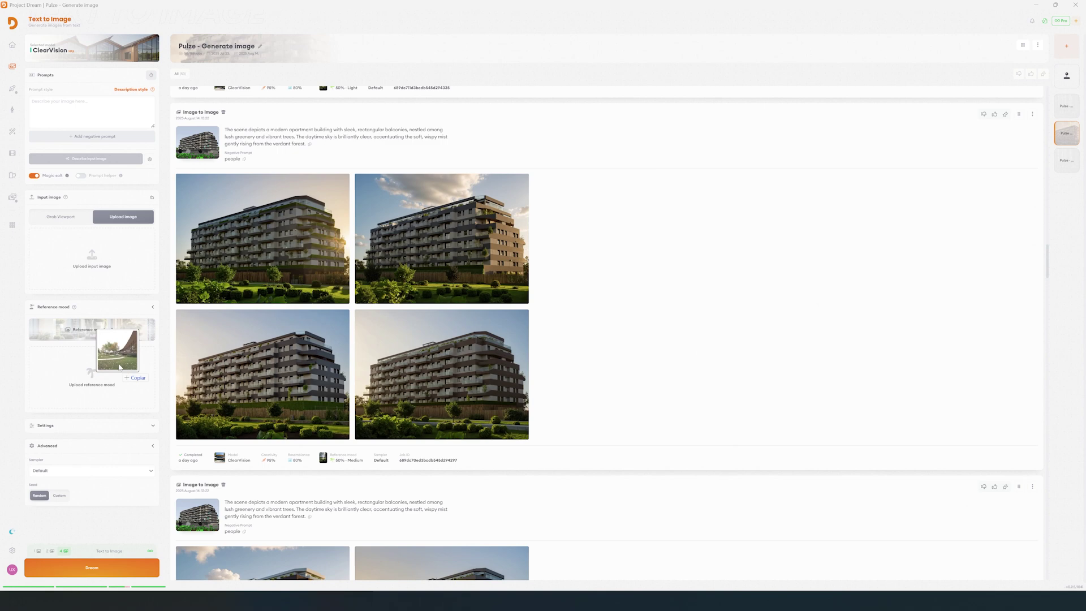
Use the garden photo as input with the palm-street photo as a Light reference mood, and describe both
drag(117, 351, 112, 257)
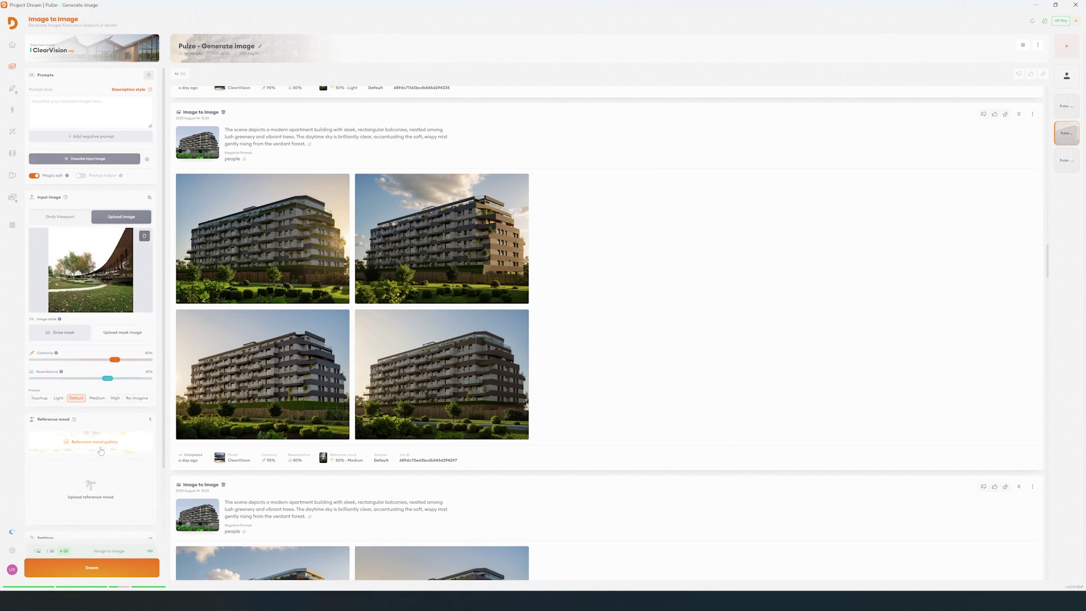
click(101, 442)
click(41, 218)
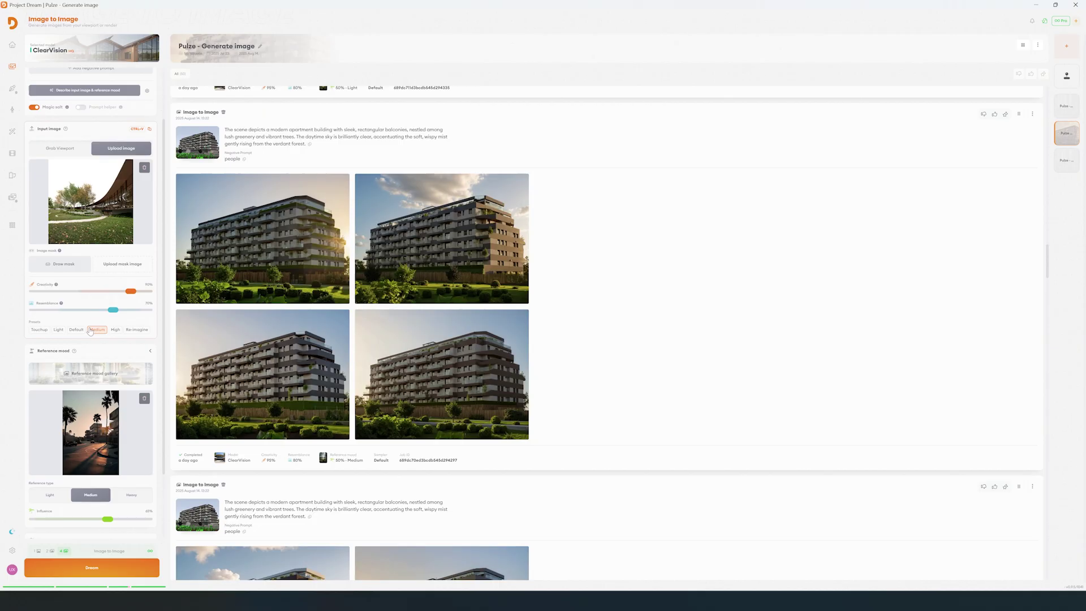
scroll(100, 365, down, 2)
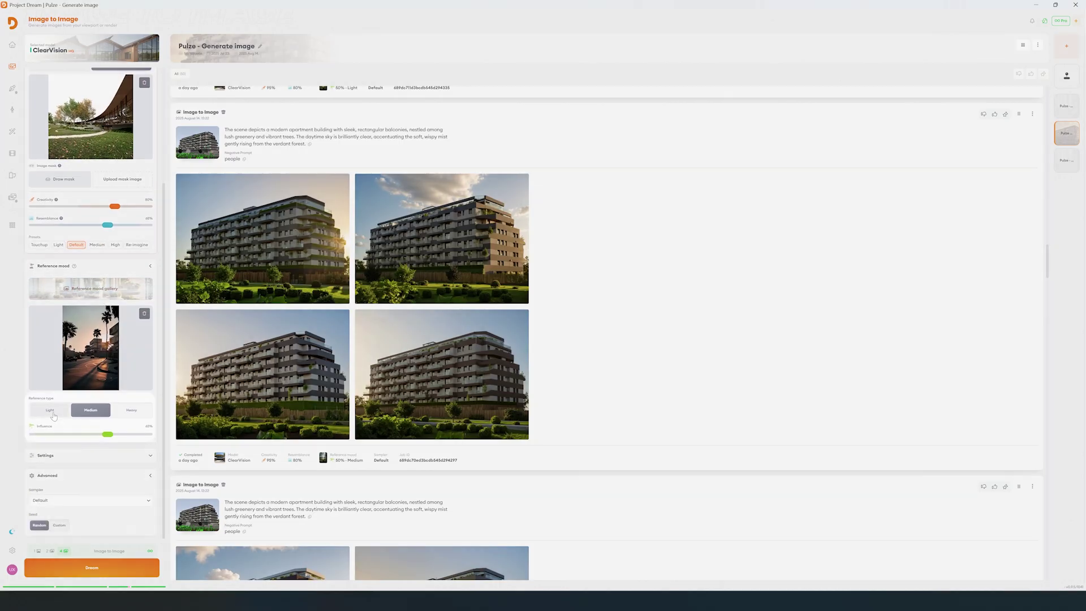
click(49, 409)
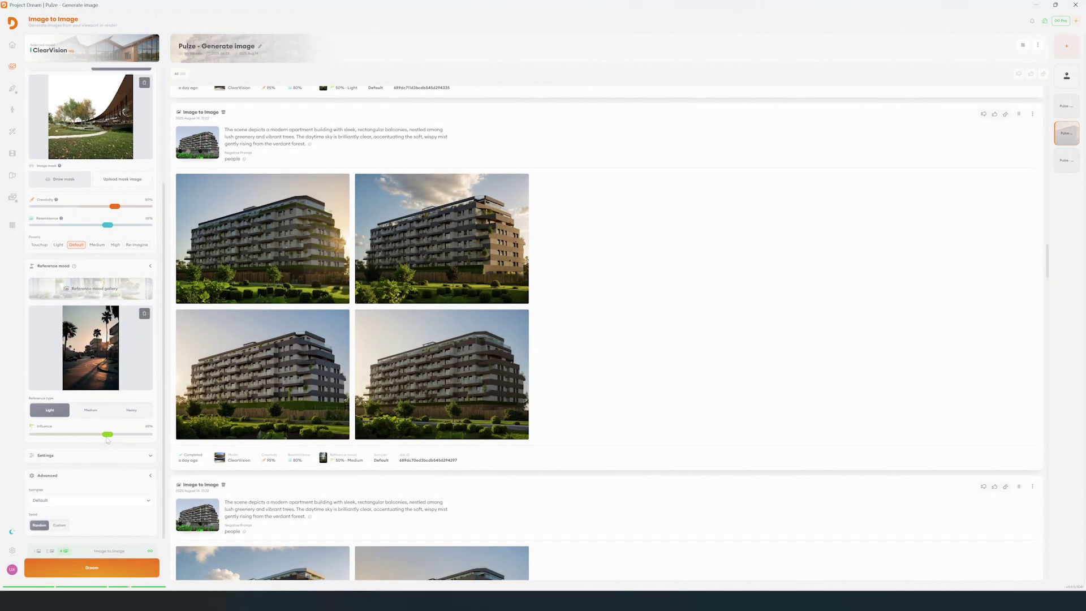
scroll(94, 340, up, 3)
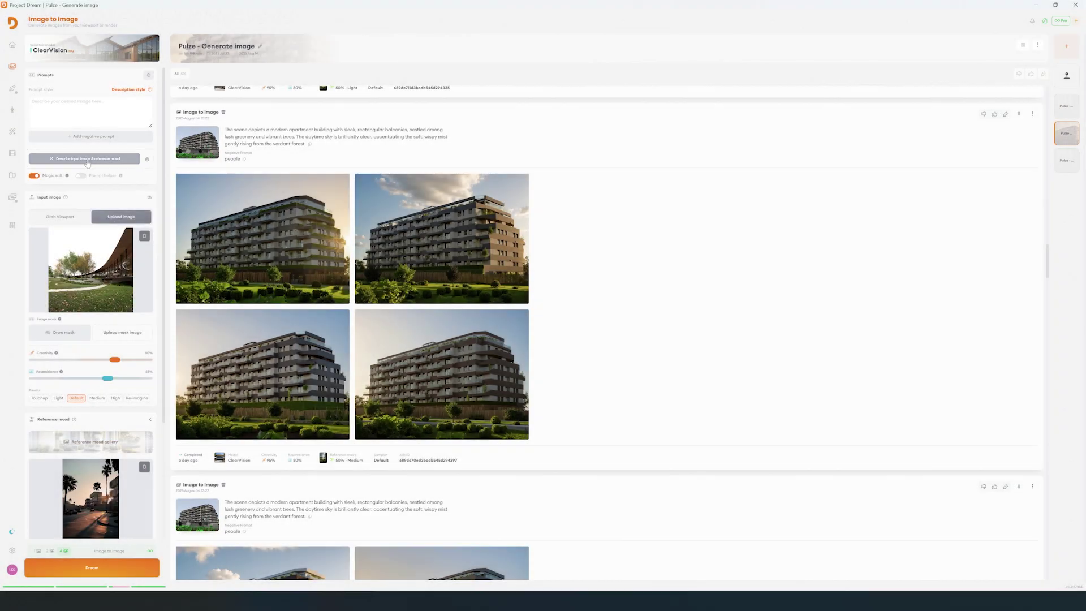
click(79, 159)
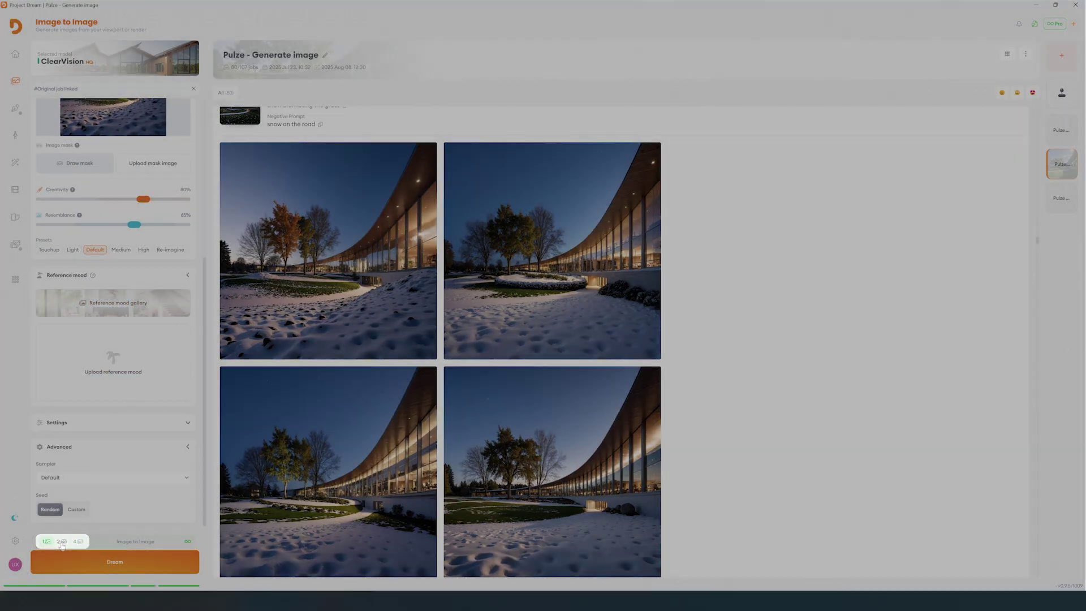
Change the number of images produced per generation
click(61, 542)
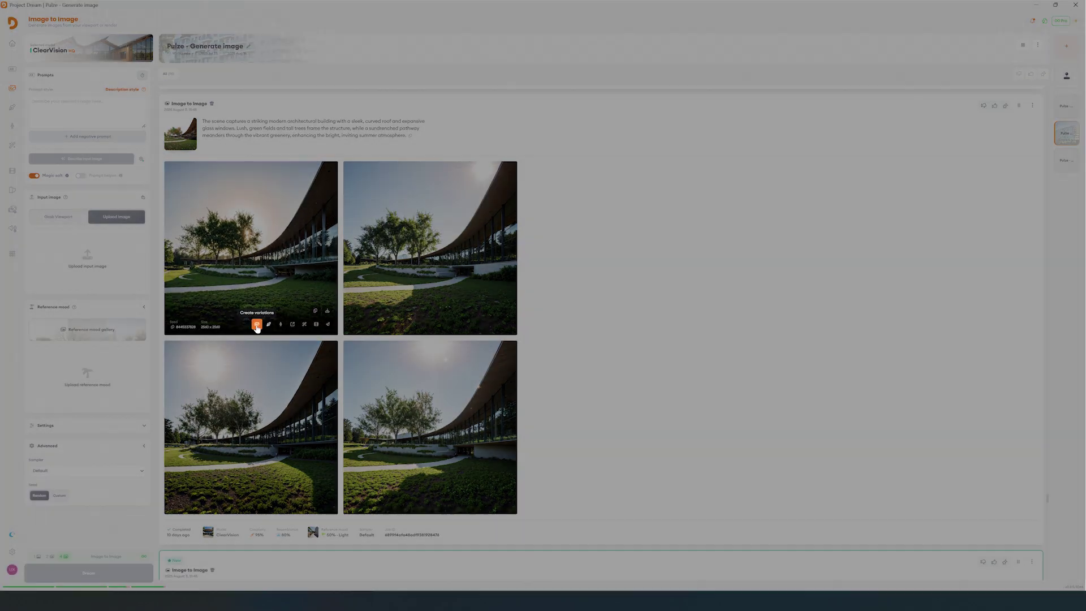
Create variations from a garden render, copying its inputs back into the form
click(256, 326)
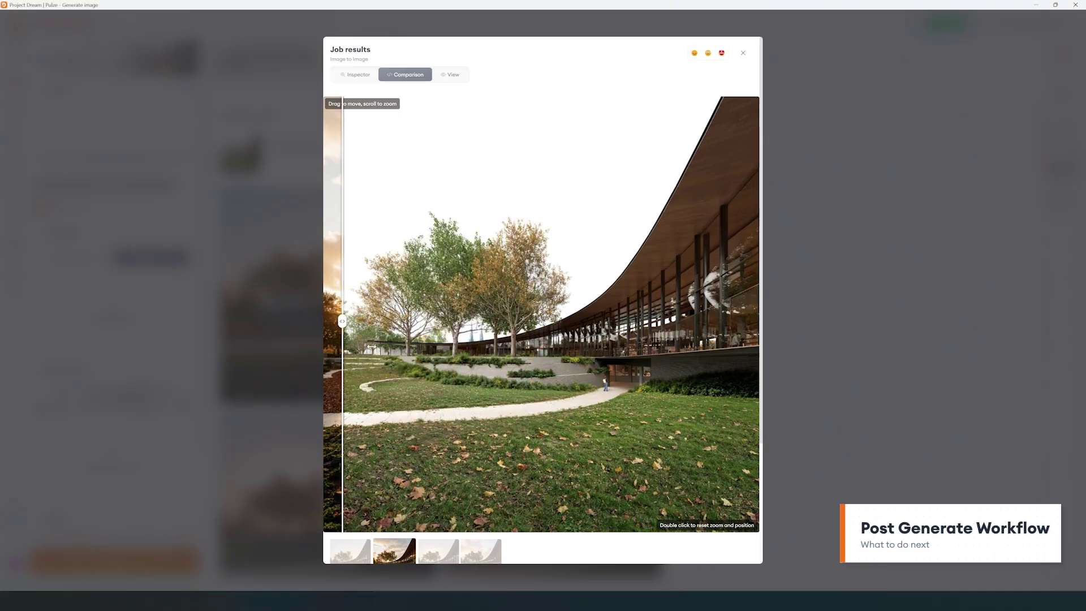
Compare the autumn render with the original, then creative-upscale it and compare the upscaled result
mouse_move(342, 348)
mouse_down()
mouse_move(764, 348)
mouse_move(325, 363)
mouse_move(696, 365)
mouse_up()
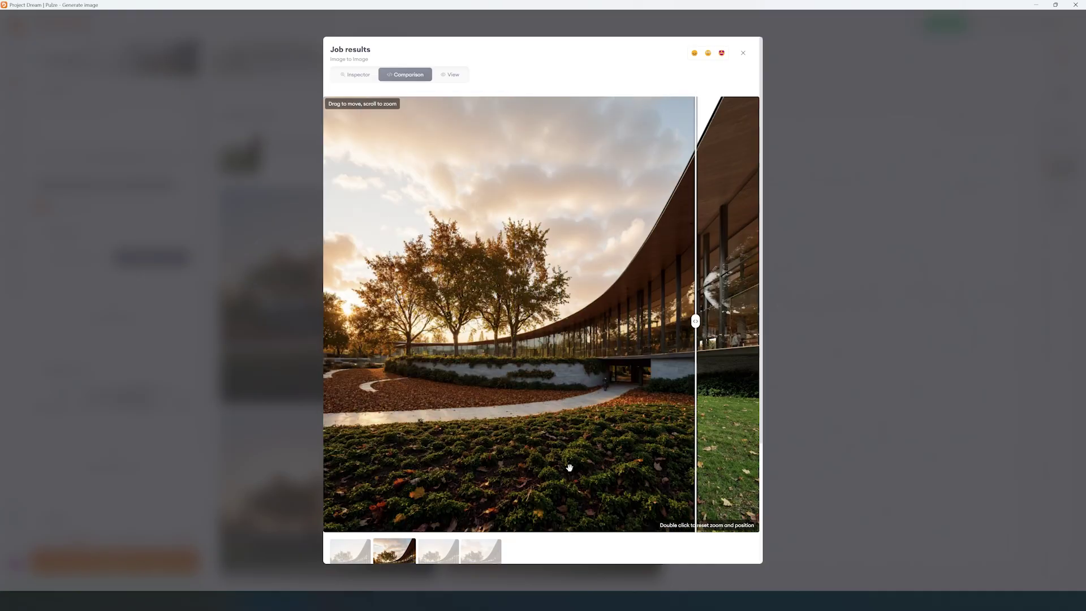
scroll(593, 544, down, 2)
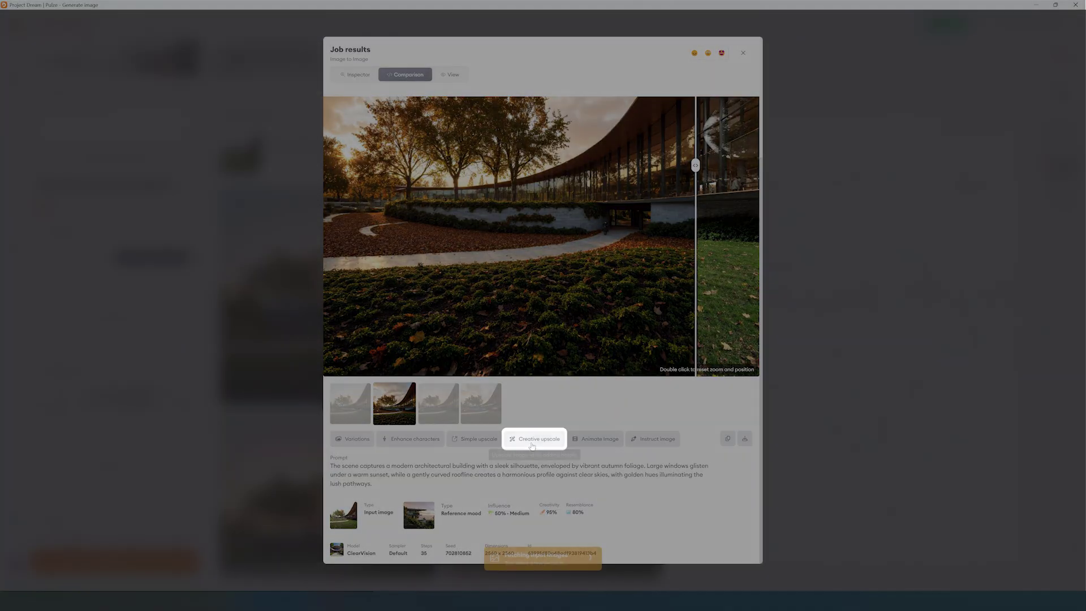
click(535, 439)
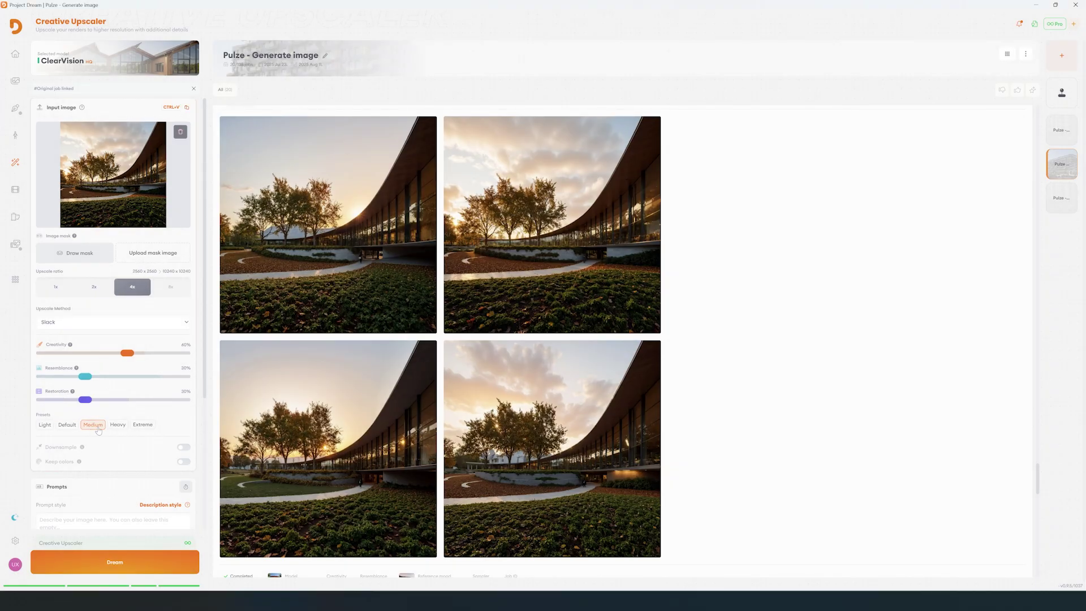
scroll(97, 431, down, 3)
click(100, 562)
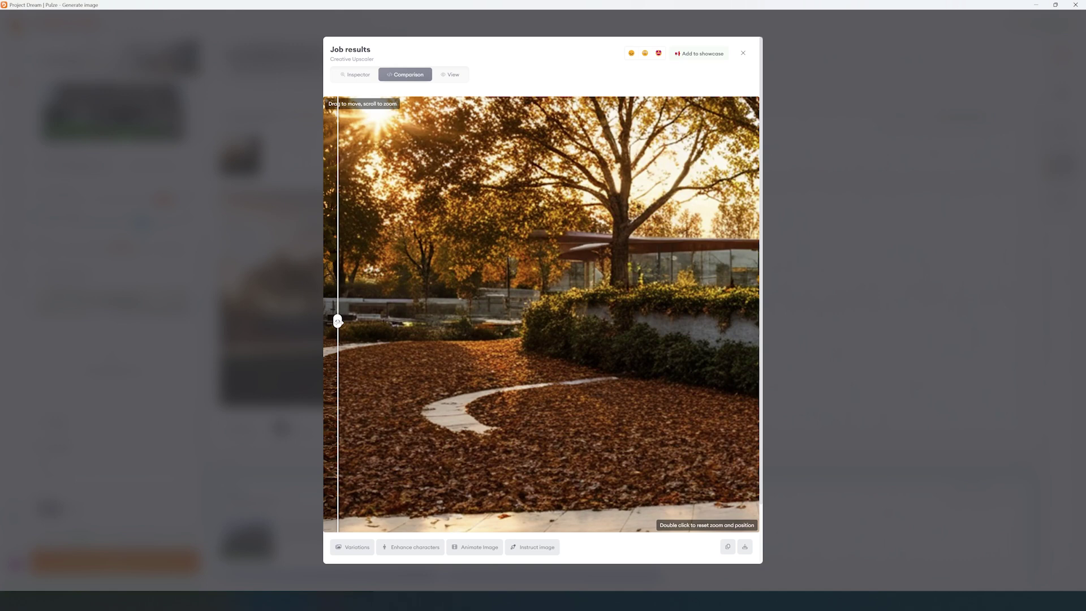
drag(338, 321, 633, 318)
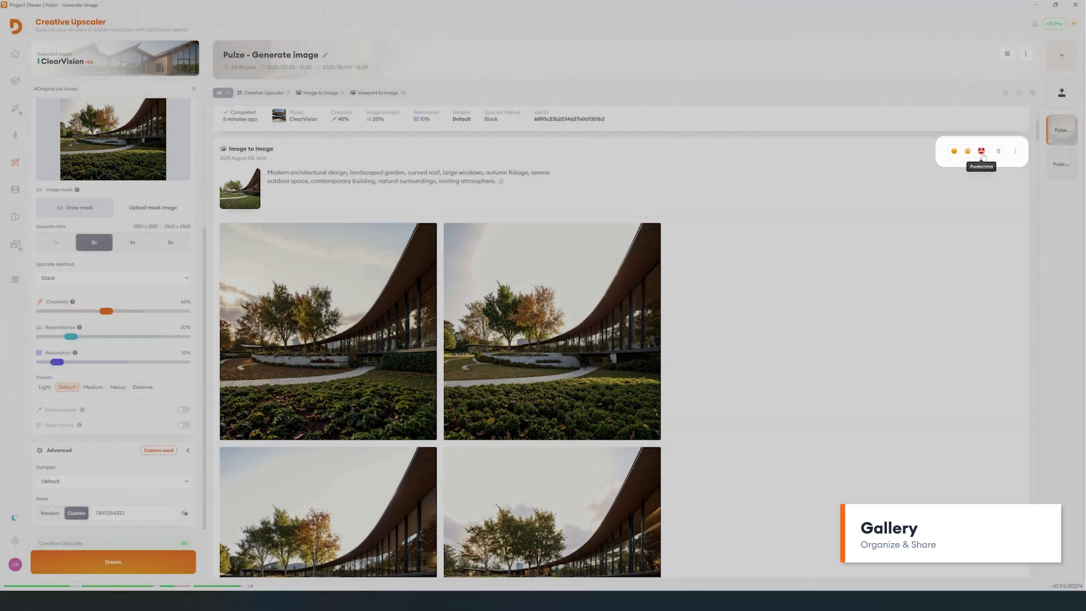
Rate the upscaled job Awesome, filter to Awesome jobs, and show them as a grid
click(980, 150)
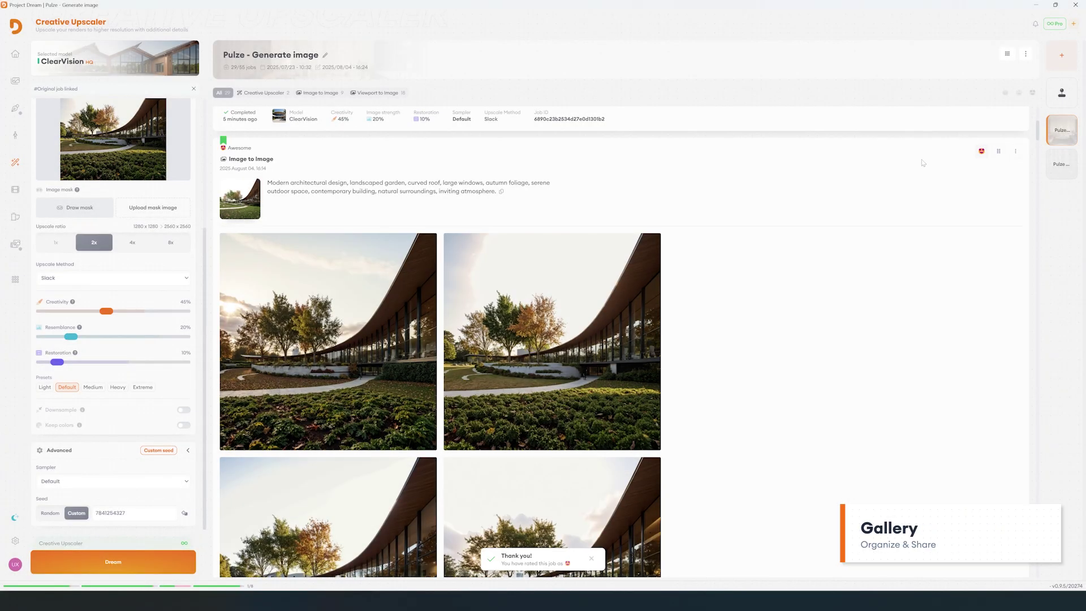
click(1033, 93)
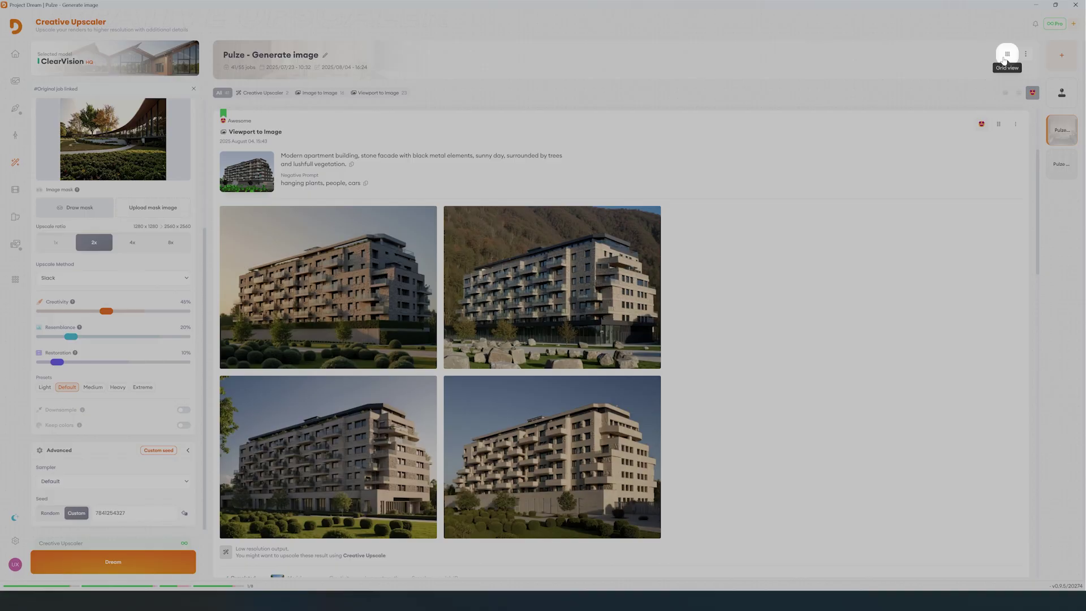
click(1006, 54)
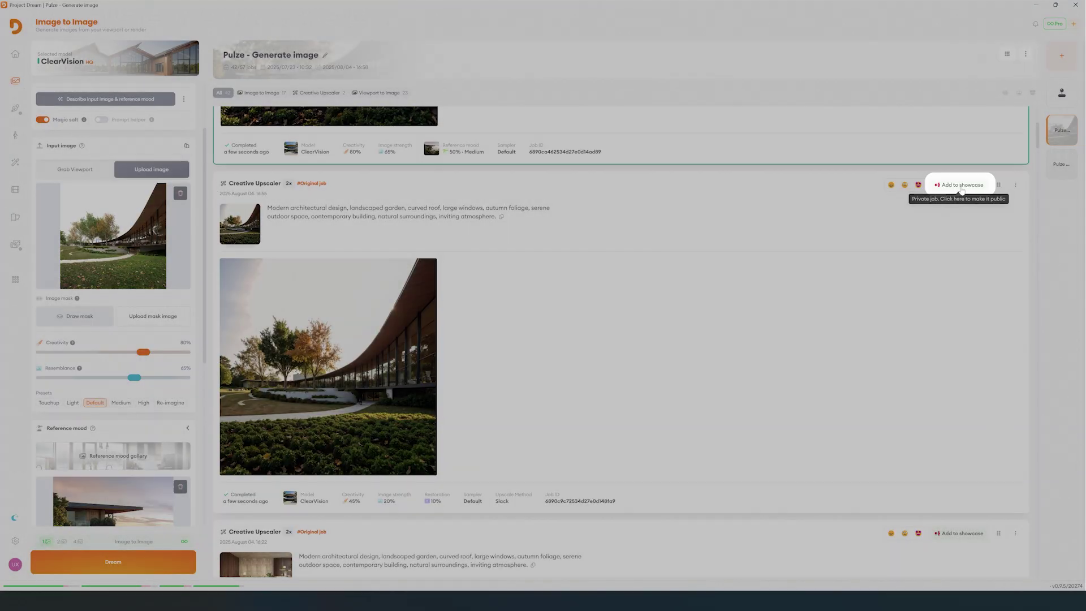
Add the Creative Upscaler garden render to the public showcase
click(961, 186)
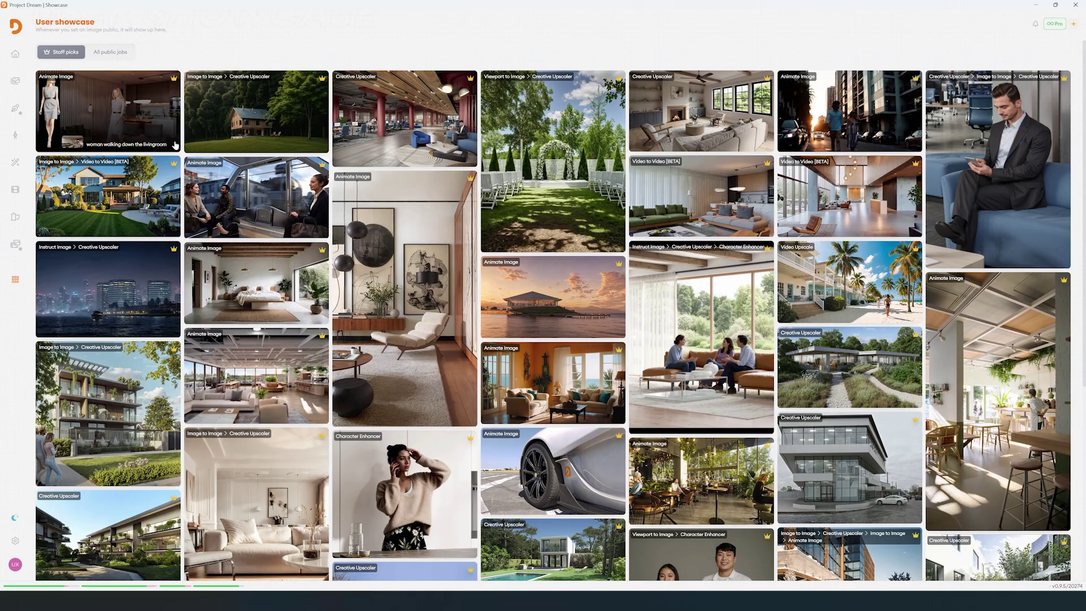